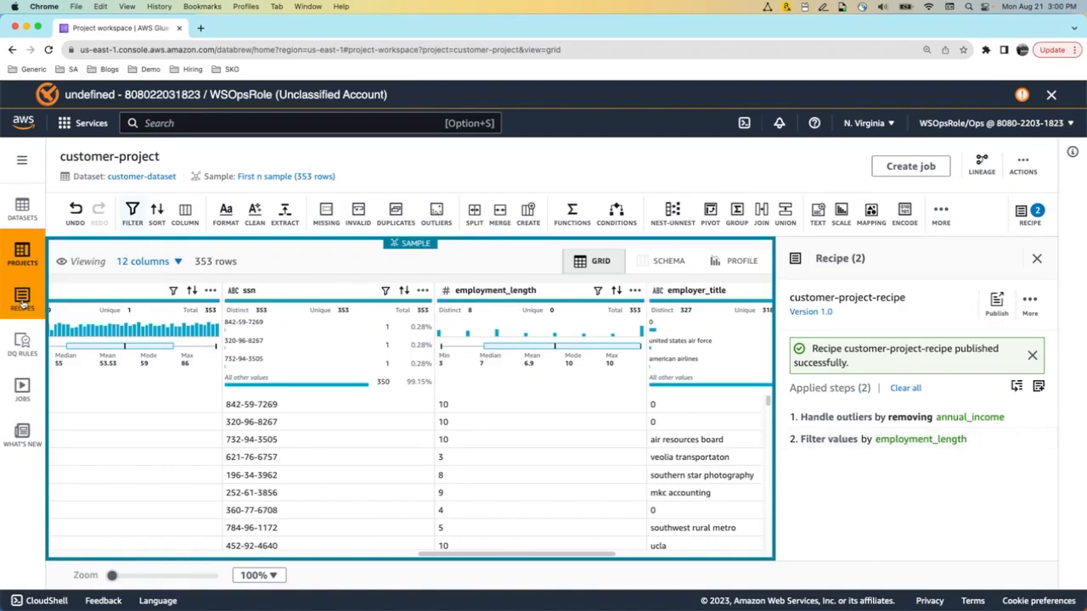
# Show DataBrew's Recipes list with customer-project-recipe published as version 1.0
pyautogui.click(24, 303)
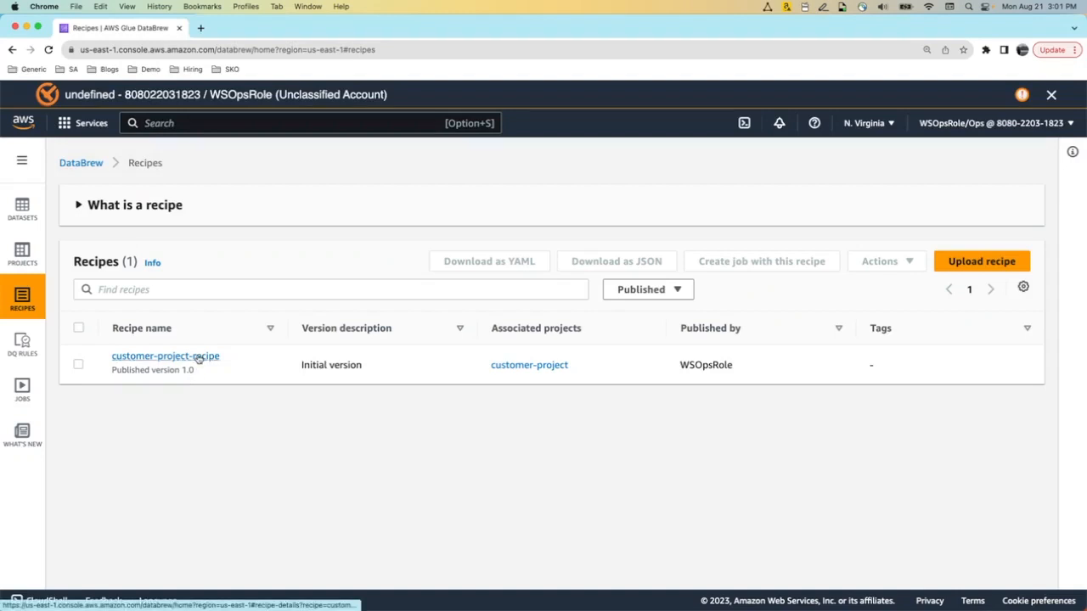
# Open AWS Glue in a new browser tab and start a Visual ETL job with a blank canvas
pyautogui.click(256, 124)
pyautogui.write('glue')
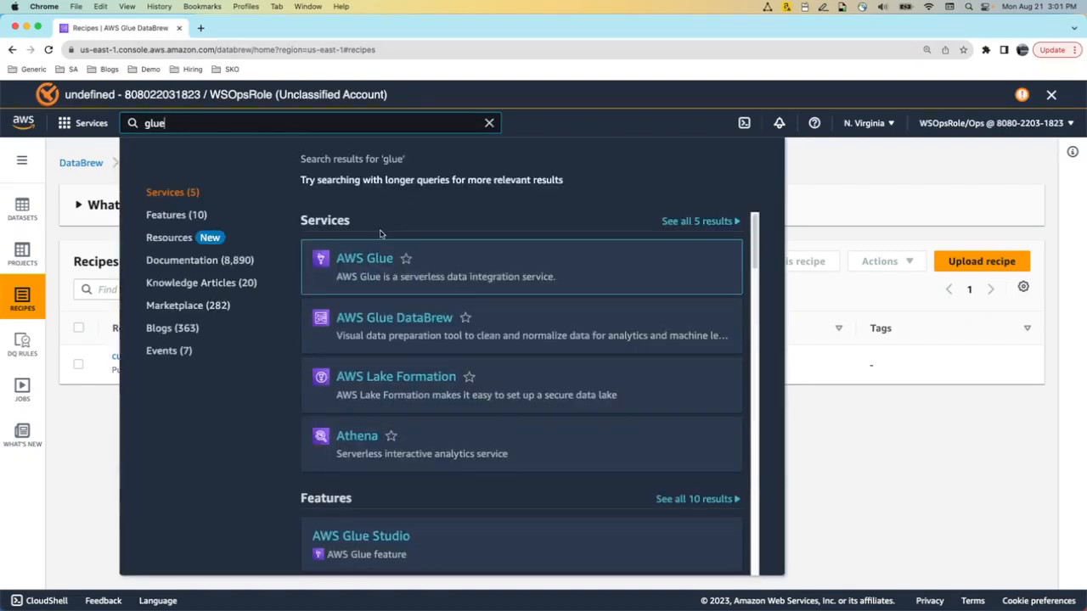
pyautogui.rightClick(378, 259)
pyautogui.click(422, 263)
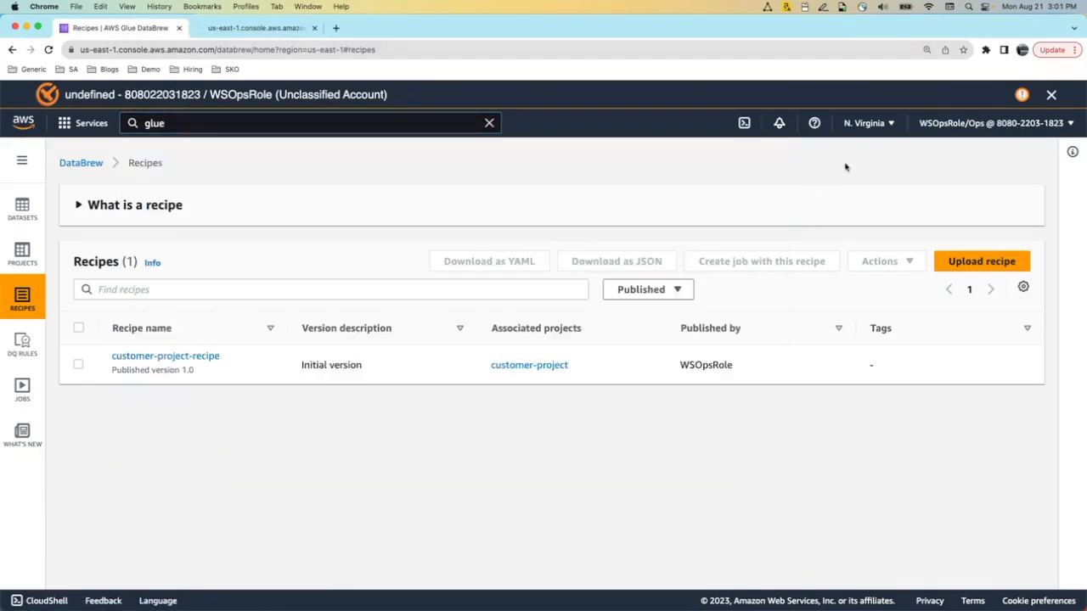
pyautogui.click(265, 28)
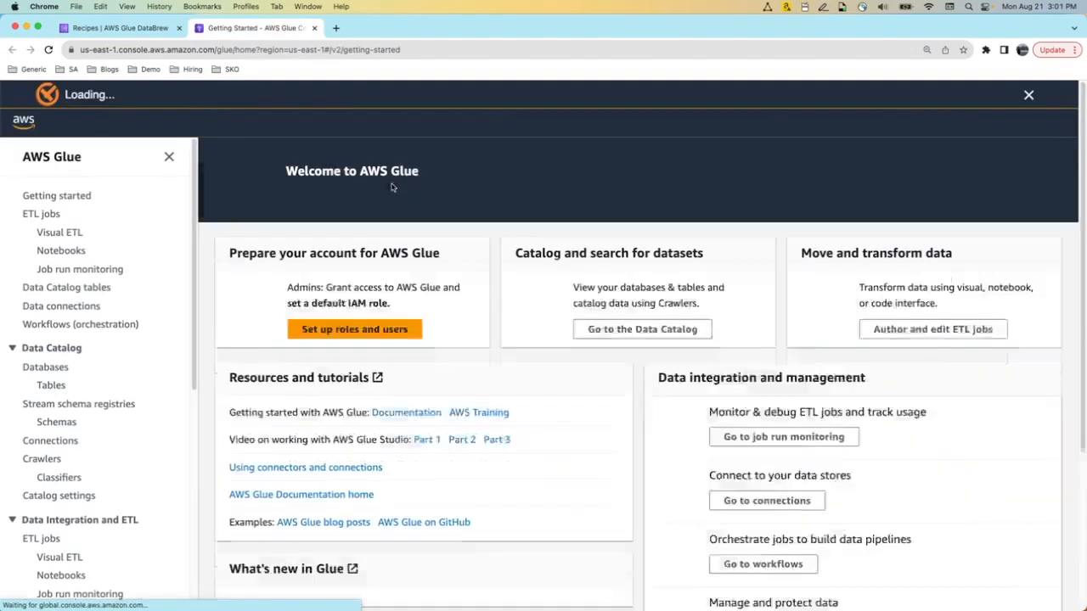
pyautogui.click(75, 232)
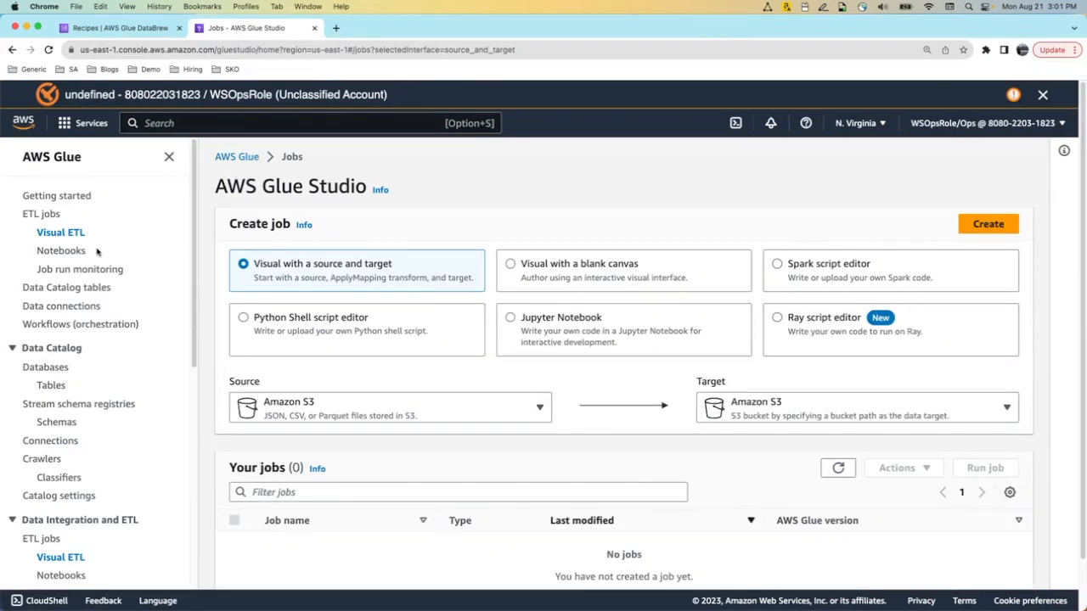
pyautogui.click(530, 270)
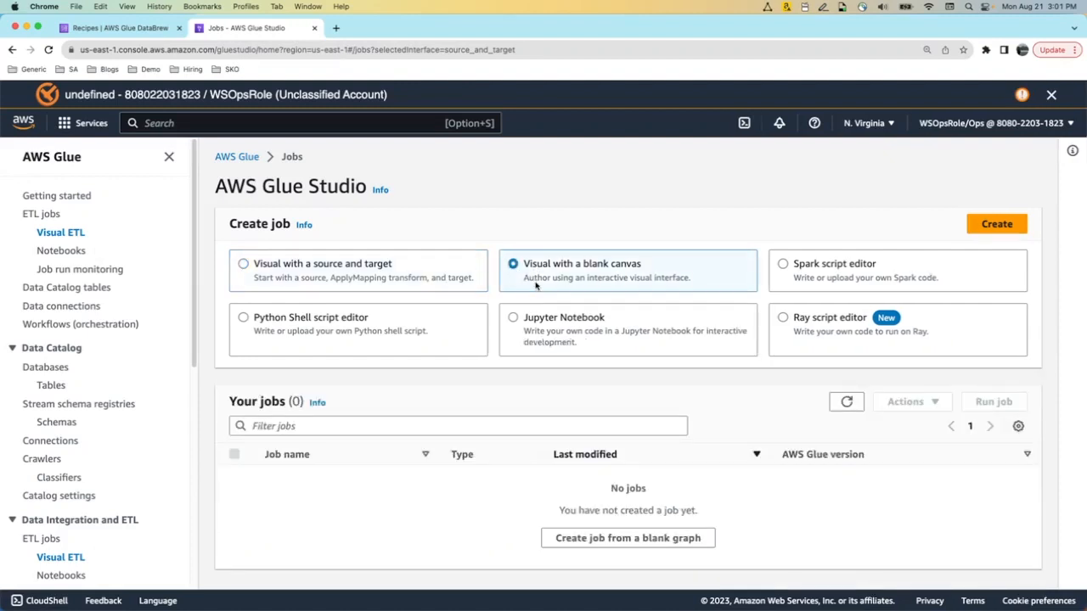
# Create an Untitled visual job with an empty canvas and dismiss the nodes panel
pyautogui.click(1007, 224)
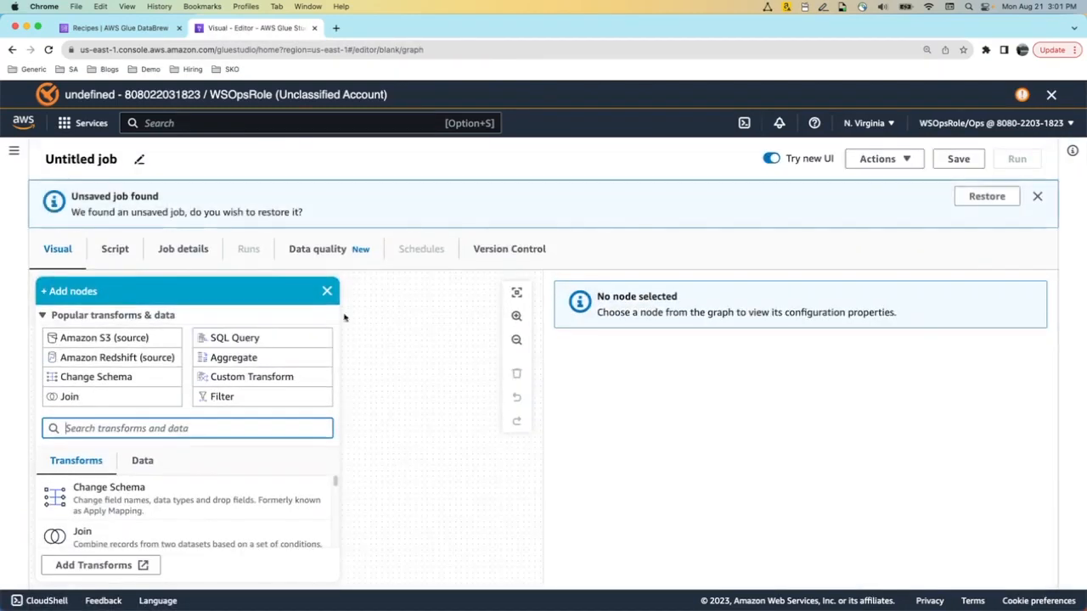
pyautogui.click(329, 289)
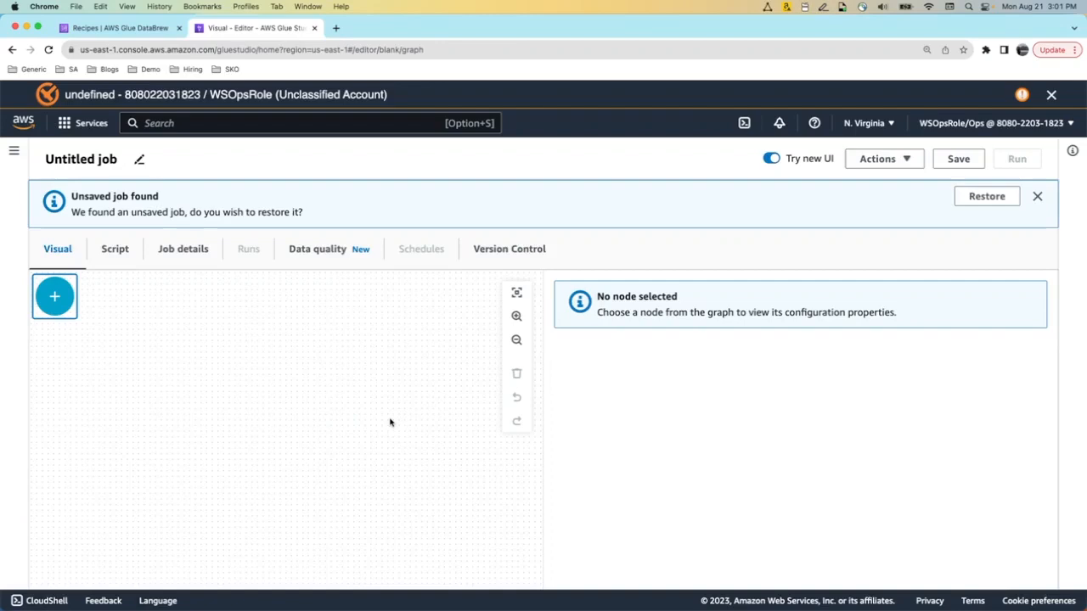
# Add an Amazon S3 source named Customer reading the customer table from the lcnc-source catalog database
pyautogui.click(56, 299)
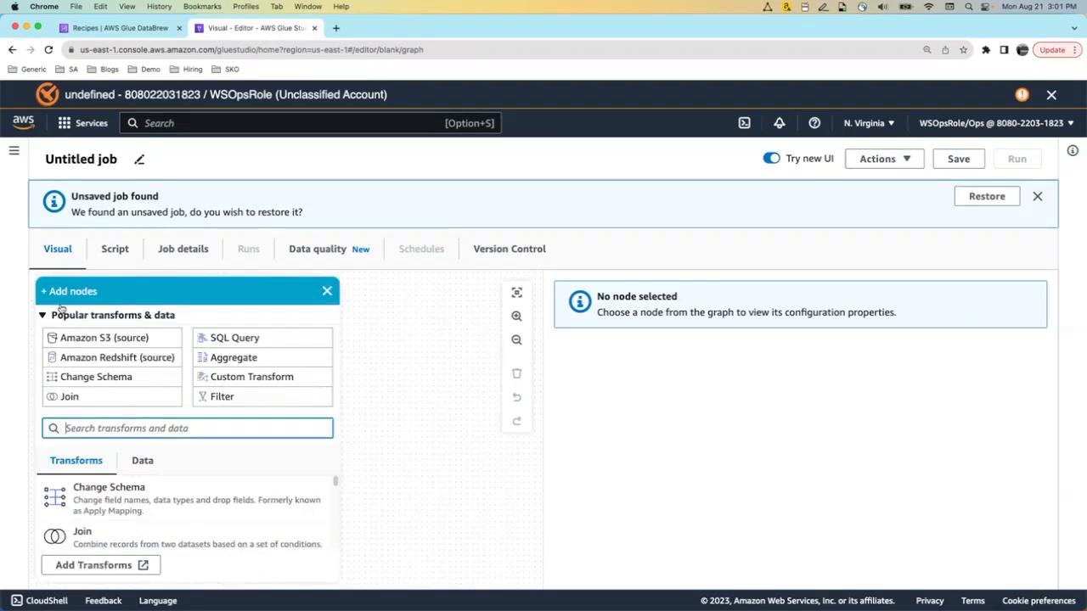
pyautogui.click(116, 338)
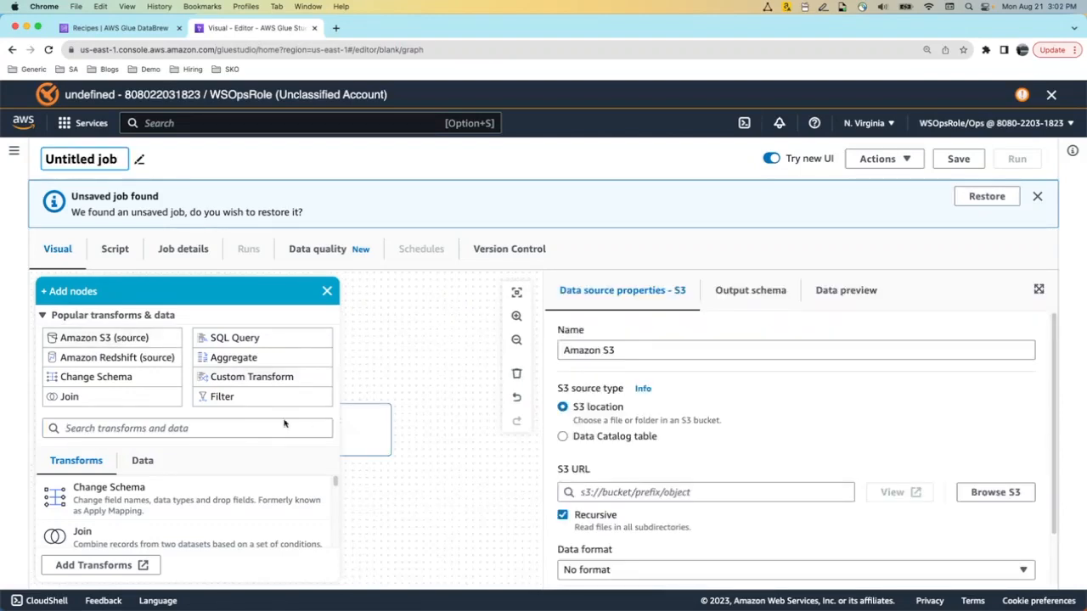
pyautogui.click(381, 424)
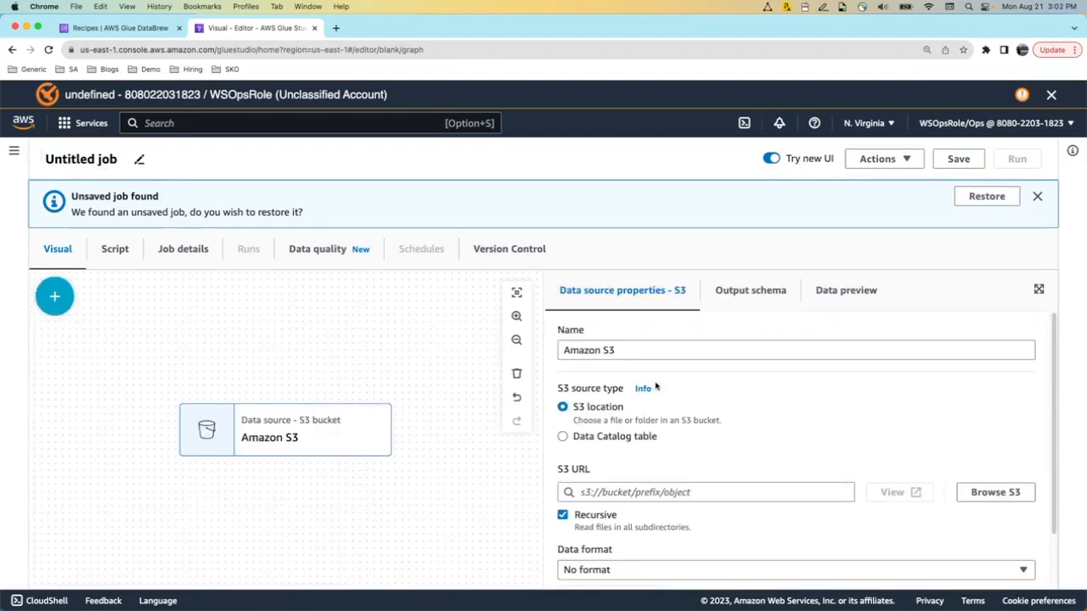
pyautogui.moveTo(626, 350); pyautogui.dragTo(533, 352)
pyautogui.write('Customer')
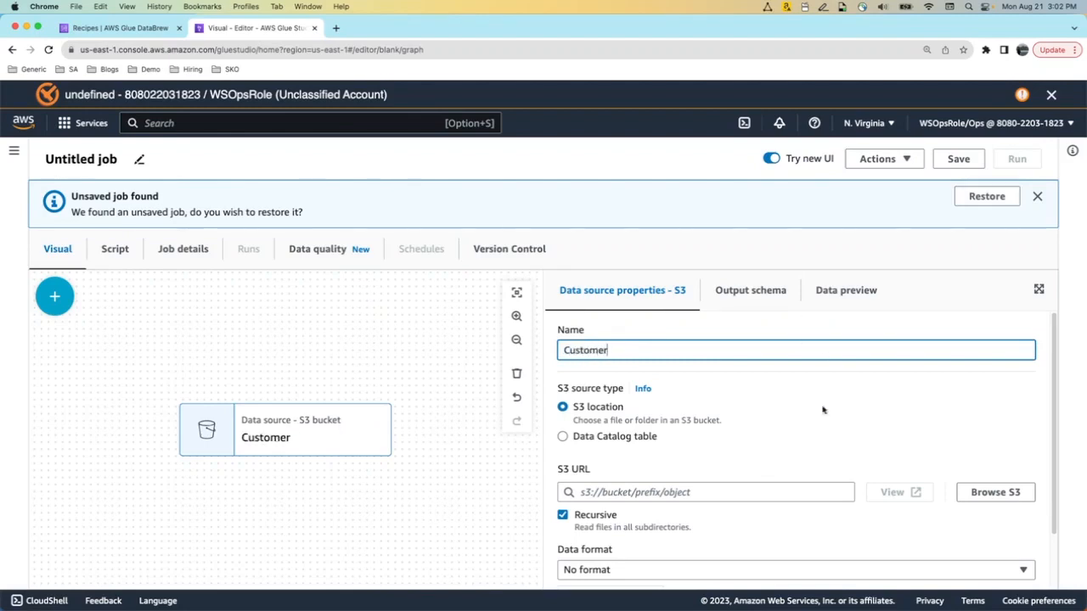
pyautogui.click(562, 436)
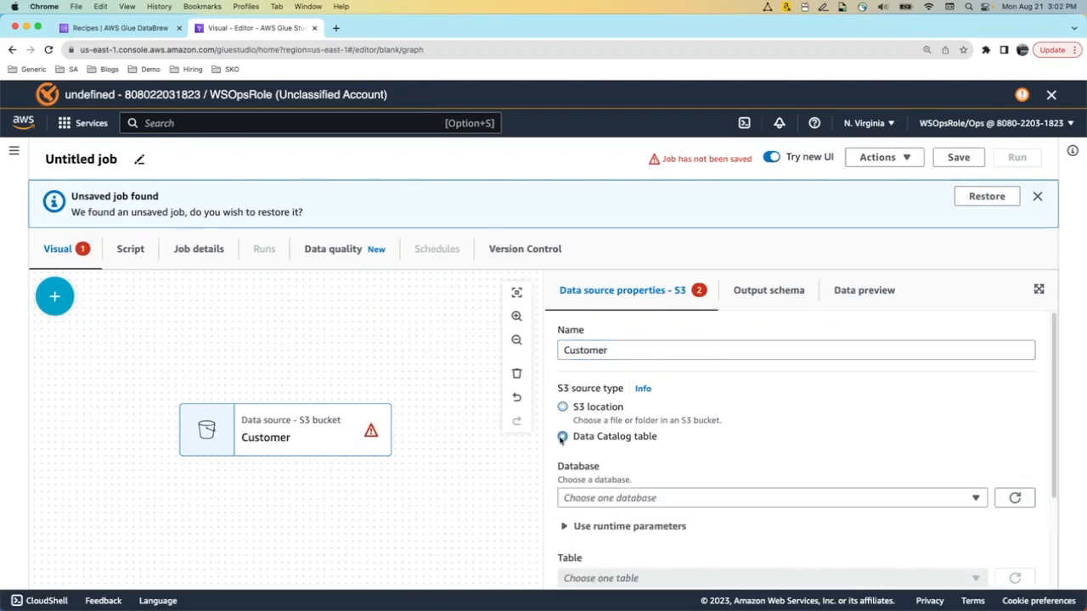
pyautogui.click(973, 499)
pyautogui.click(891, 477)
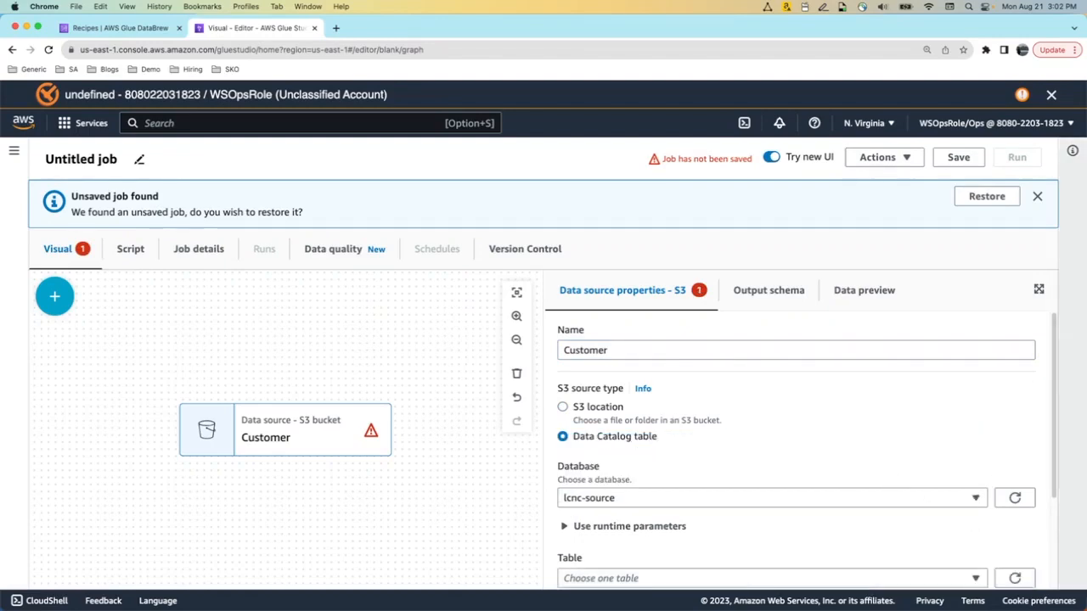
pyautogui.scroll(-3, 1051, 343)
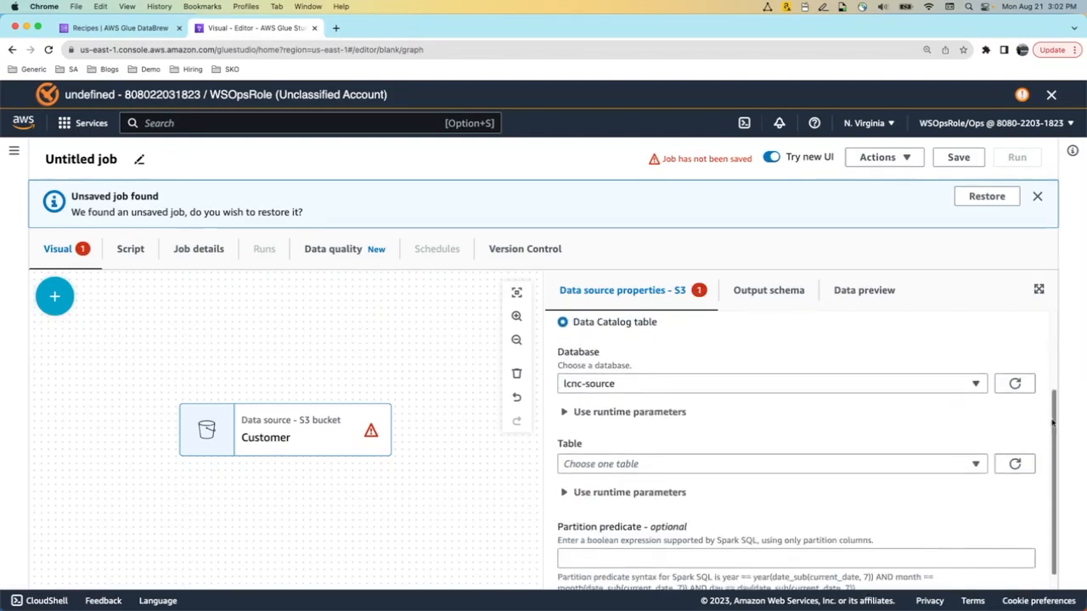
pyautogui.click(974, 465)
pyautogui.click(935, 501)
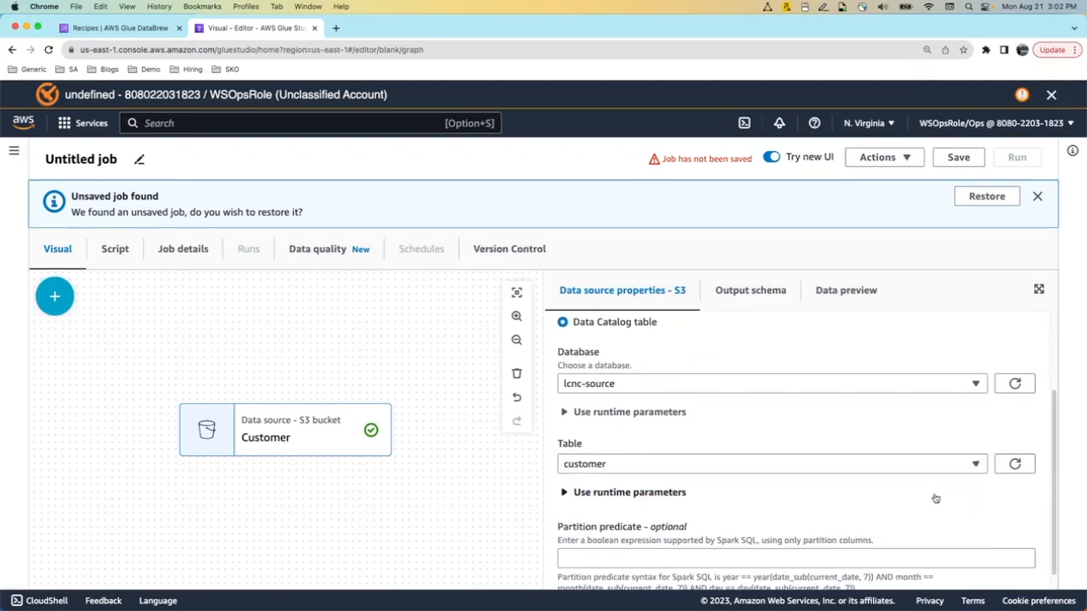
pyautogui.scroll(-1, 1054, 412)
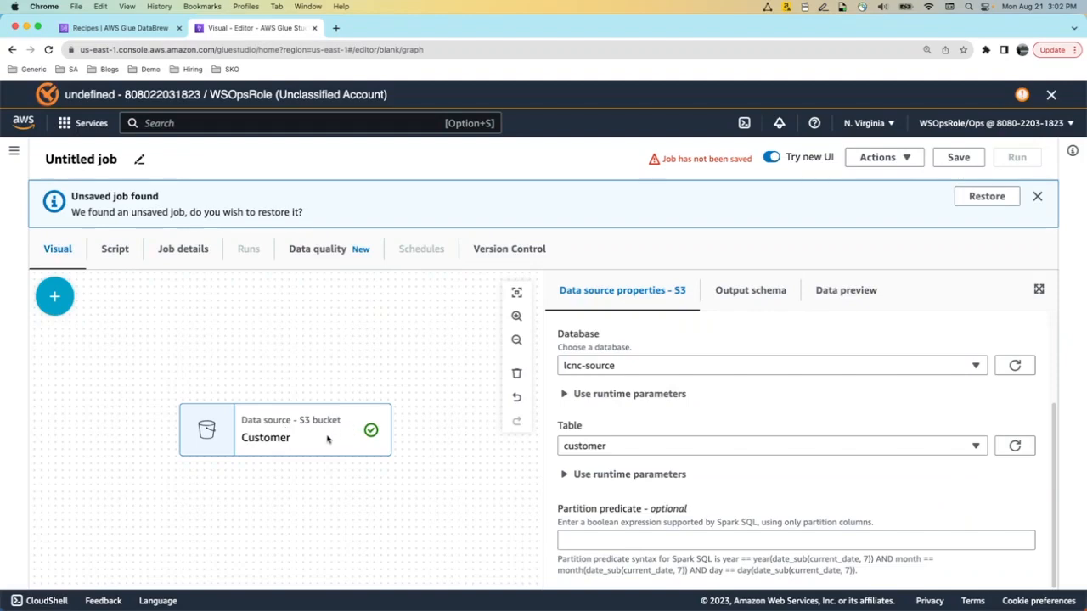
# Add a Data Preparation Recipe transform after the Customer source
pyautogui.click(54, 296)
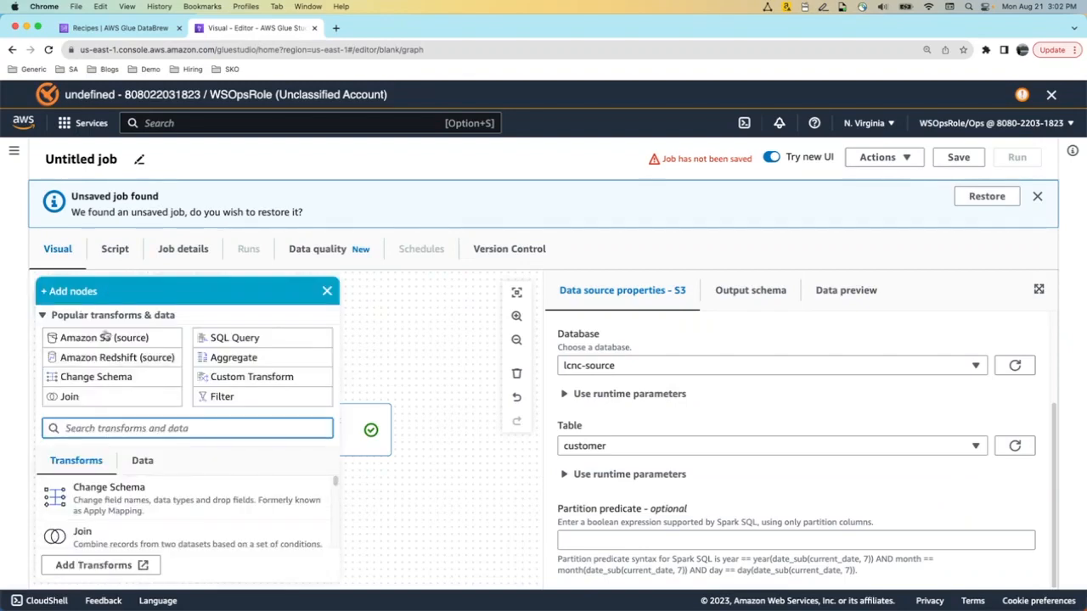
pyautogui.write('datebr')
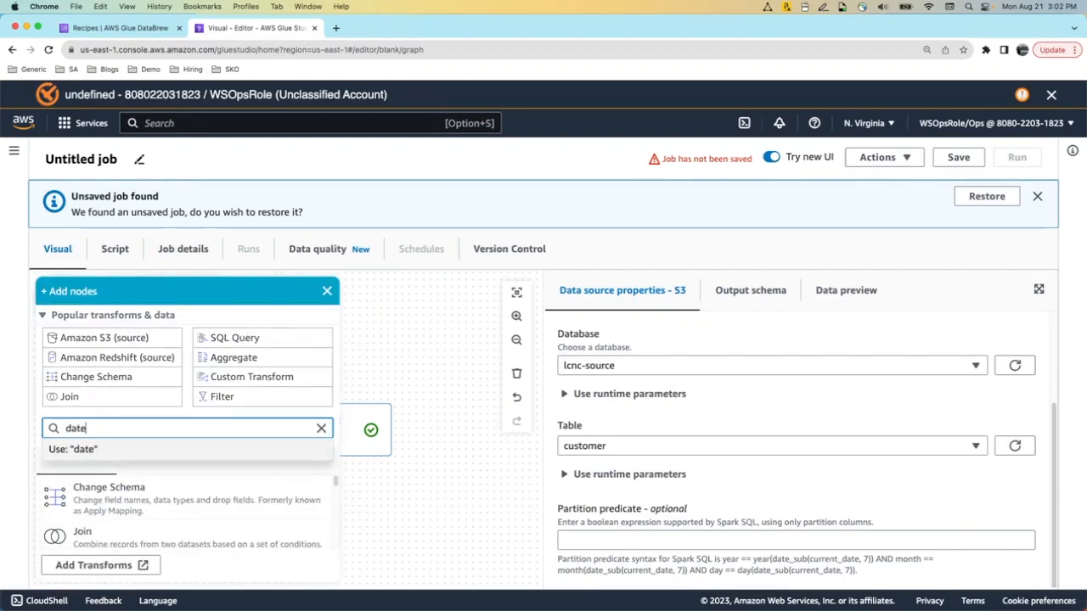
pyautogui.press('BackSpace')
pyautogui.press('BackSpace')
pyautogui.press('BackSpace')
pyautogui.press('BackSpace')
pyautogui.write('t')
pyautogui.press('BackSpace')
pyautogui.write('tab')
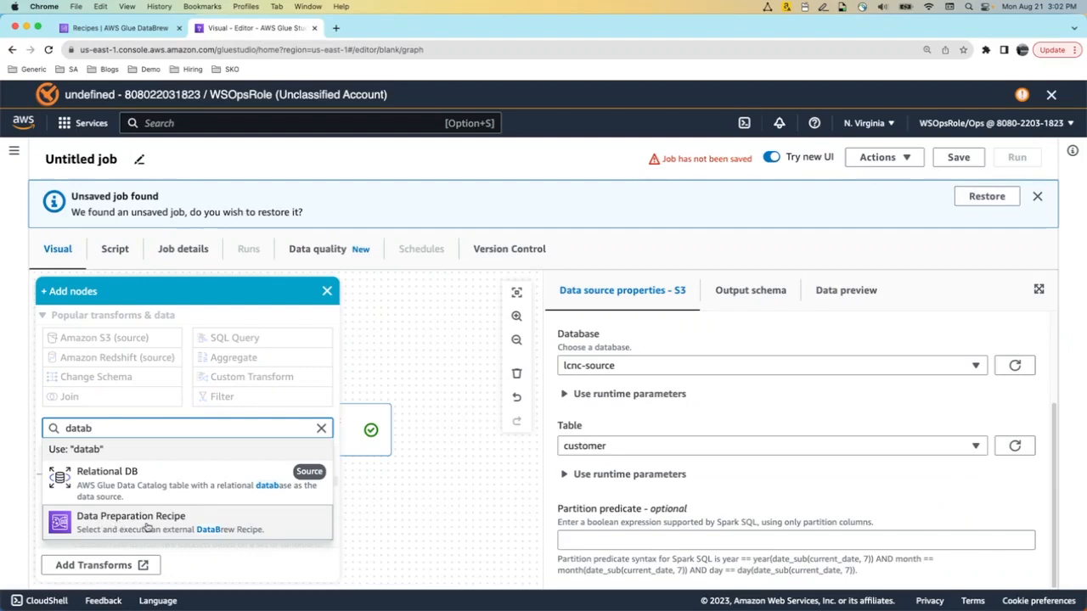
pyautogui.click(148, 527)
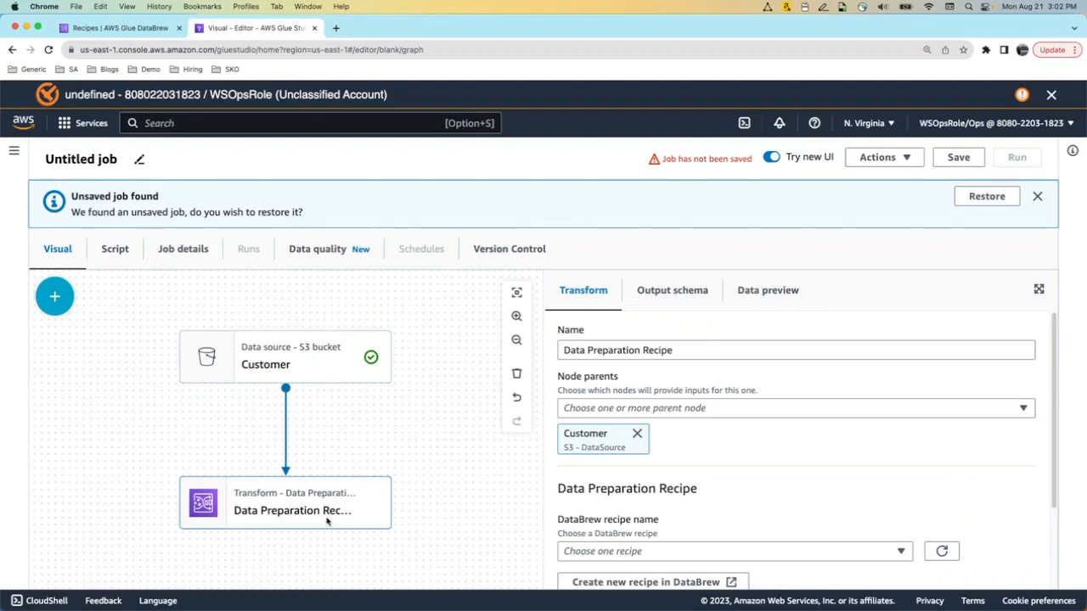
# Set the transform to use customer-project-recipe at recipe version 1.0
pyautogui.moveTo(1055, 354); pyautogui.dragTo(1057, 431)
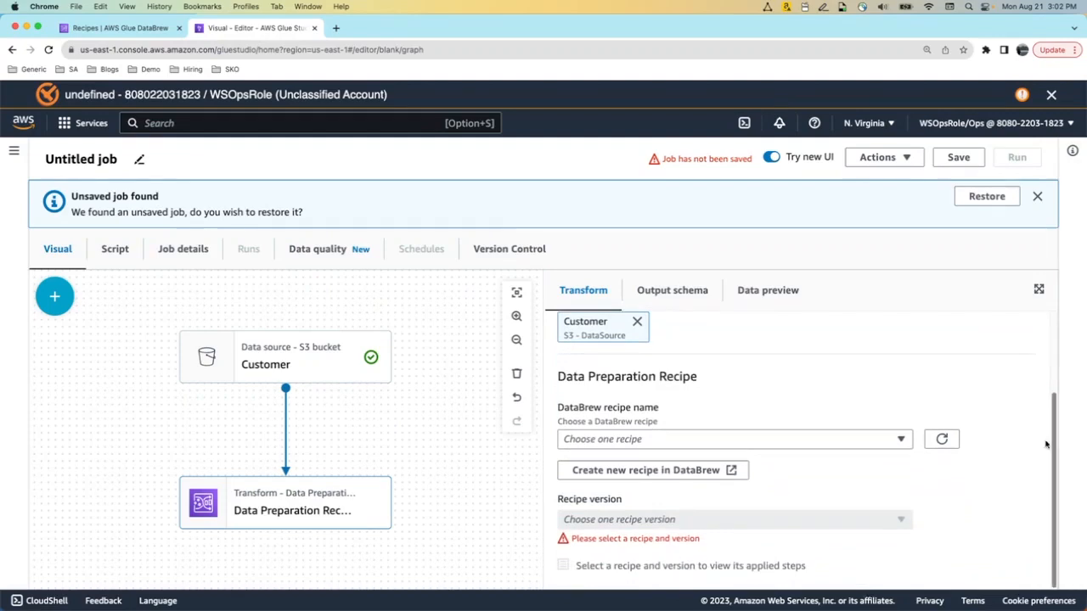
pyautogui.click(899, 440)
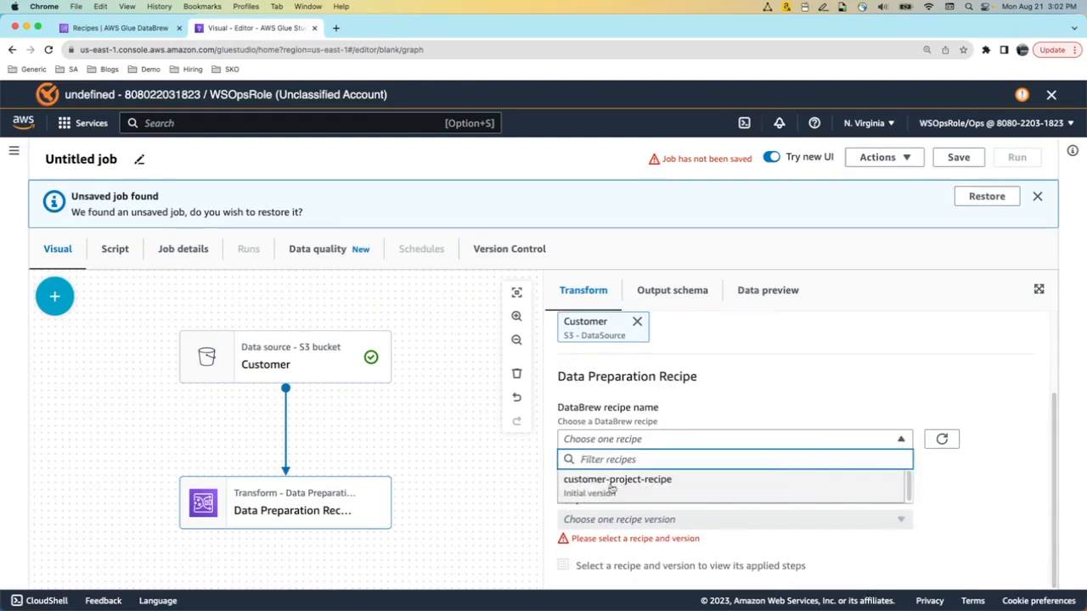
pyautogui.click(695, 486)
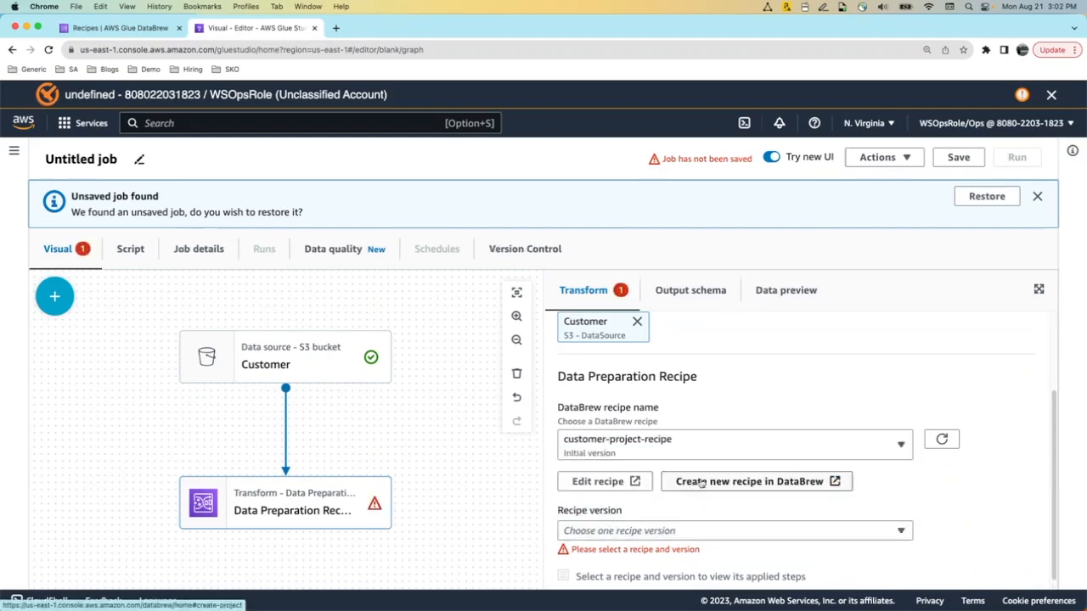
pyautogui.scroll(-1, 1050, 404)
pyautogui.click(904, 520)
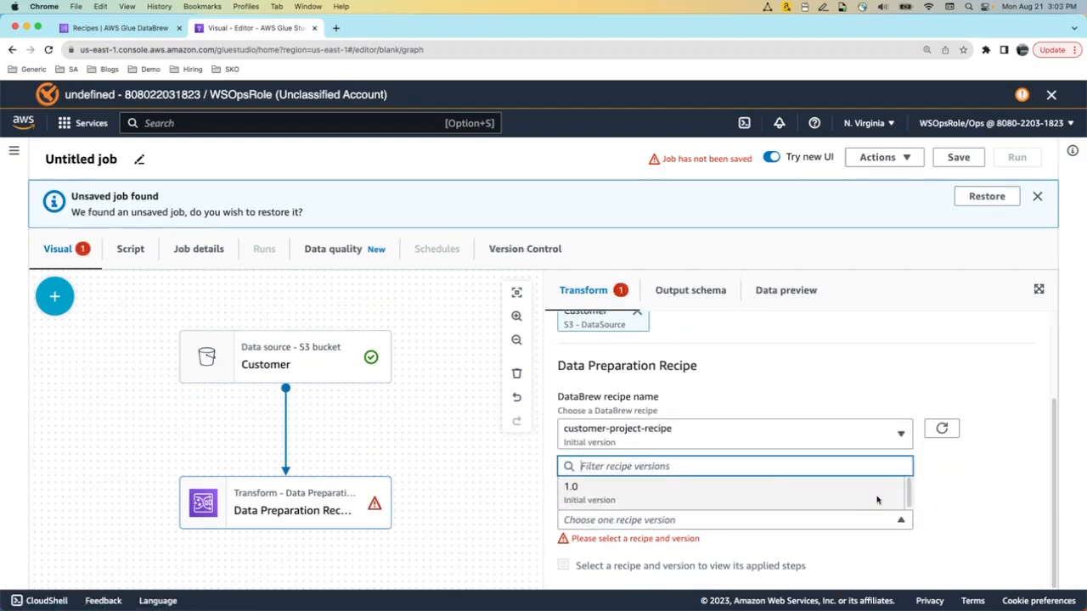
pyautogui.click(878, 501)
pyautogui.scroll(-3, 1051, 520)
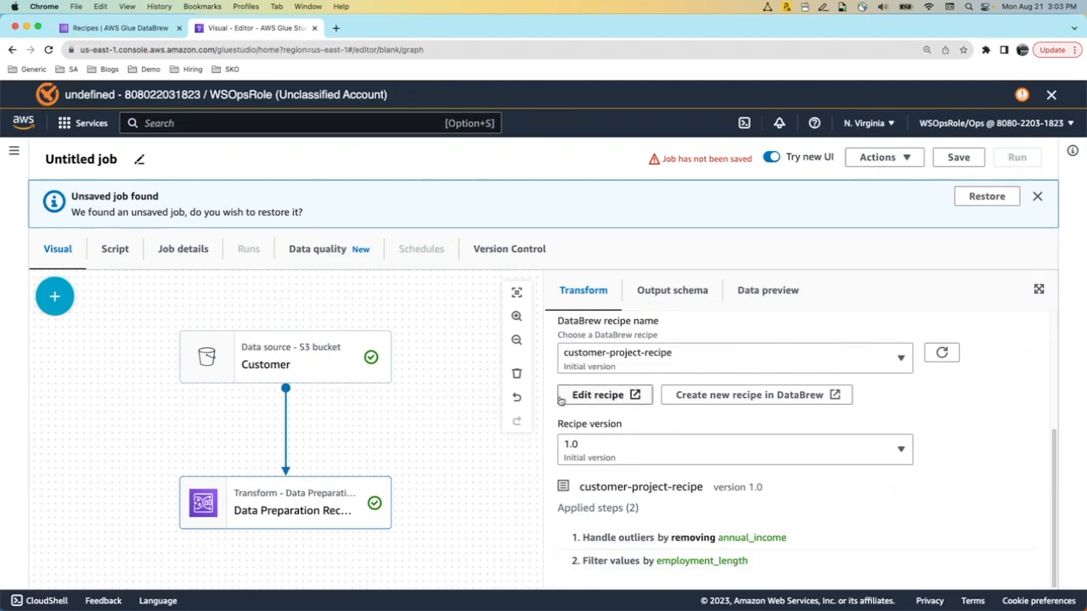
# Review the Customer source node's settings on the canvas
pyautogui.click(295, 372)
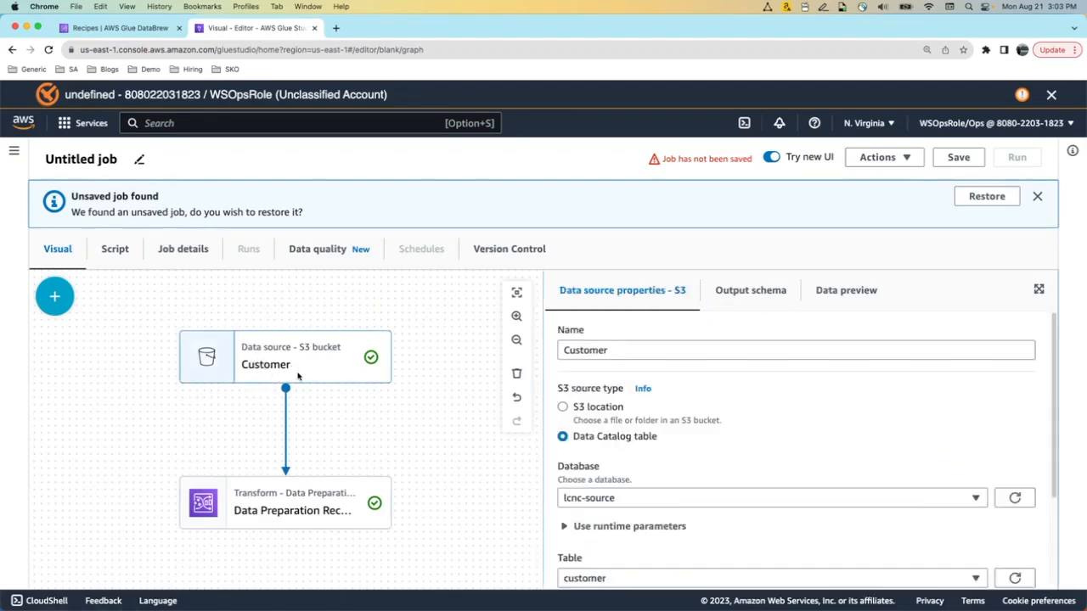
pyautogui.click(429, 364)
pyautogui.click(326, 357)
pyautogui.click(431, 365)
# Add an Amazon S3 source named Loan reading the loan table from lcnc-source
pyautogui.click(53, 298)
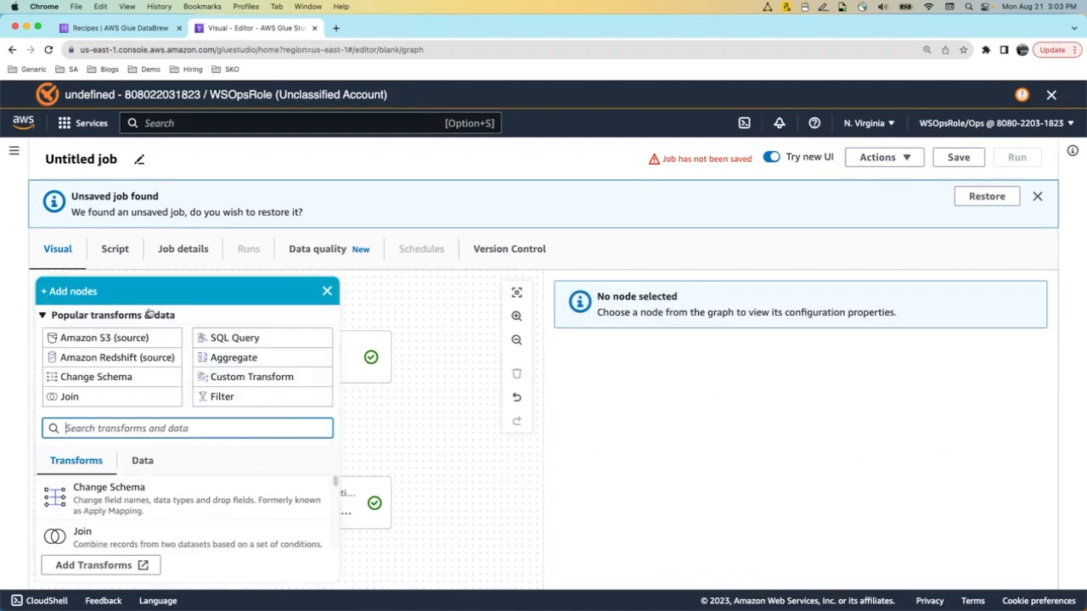
pyautogui.click(104, 338)
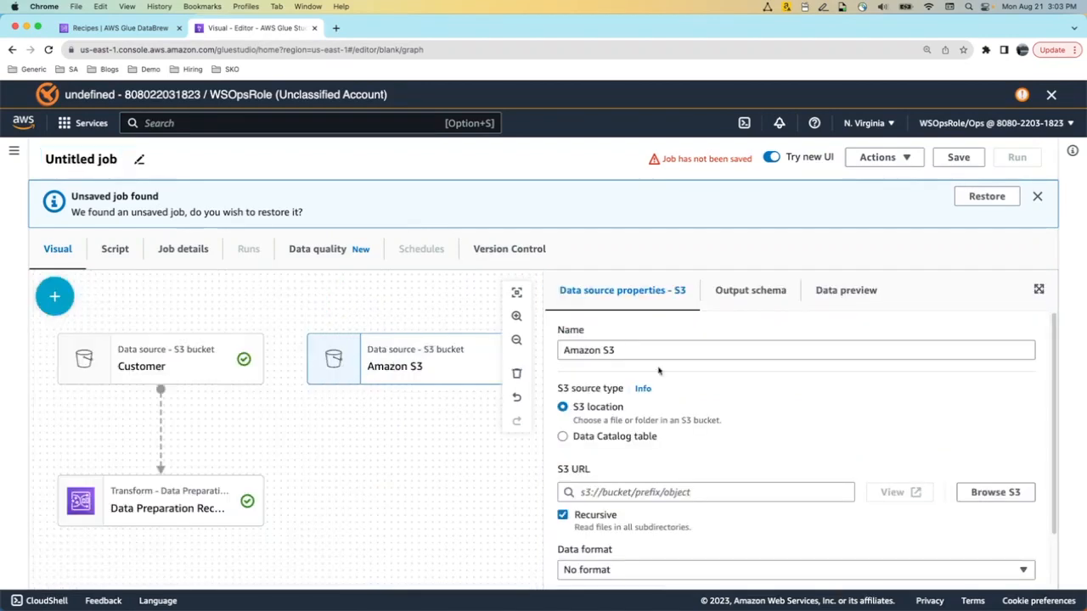
pyautogui.write('Loan')
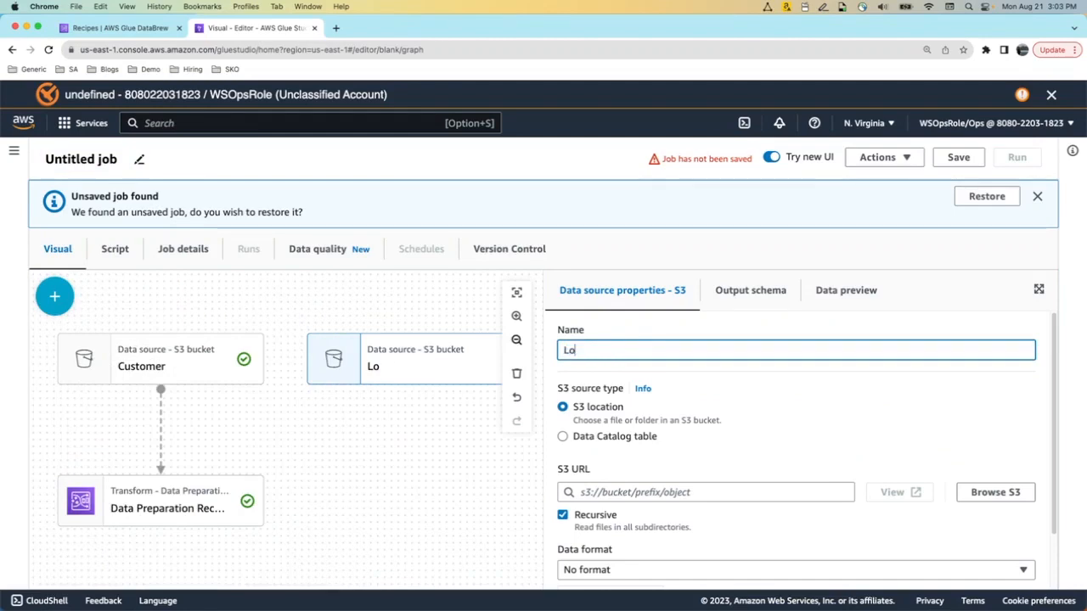
pyautogui.click(454, 365)
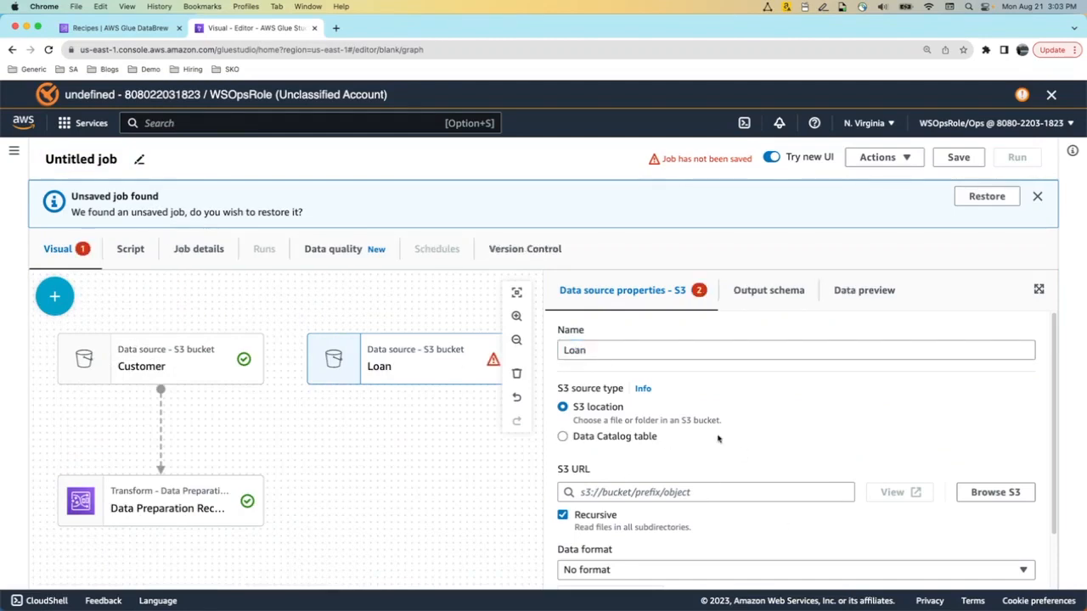
pyautogui.click(668, 438)
pyautogui.click(795, 498)
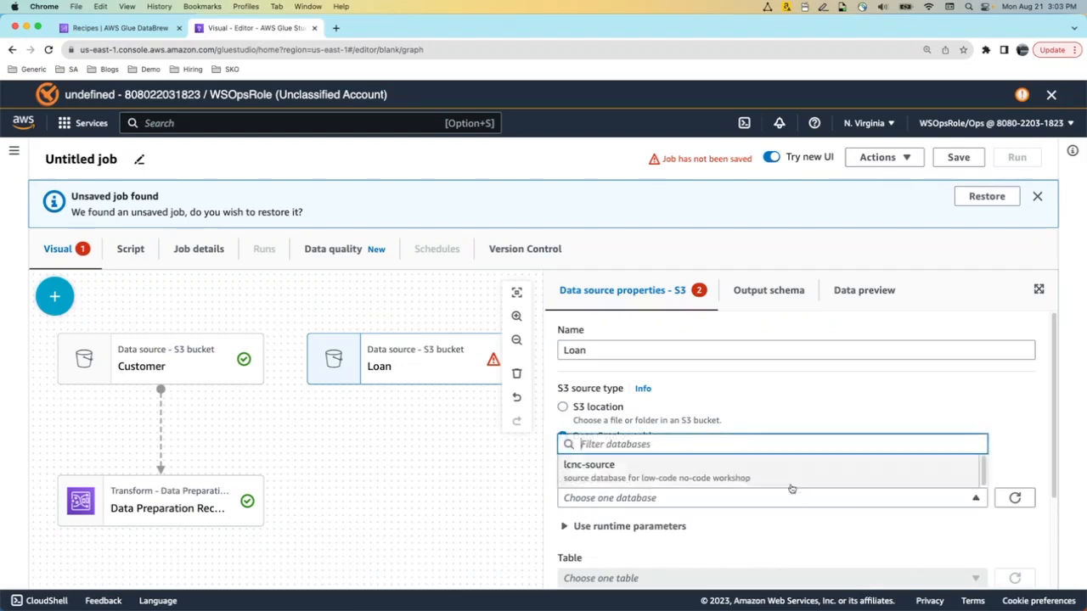
pyautogui.click(776, 472)
pyautogui.scroll(-3, 877, 516)
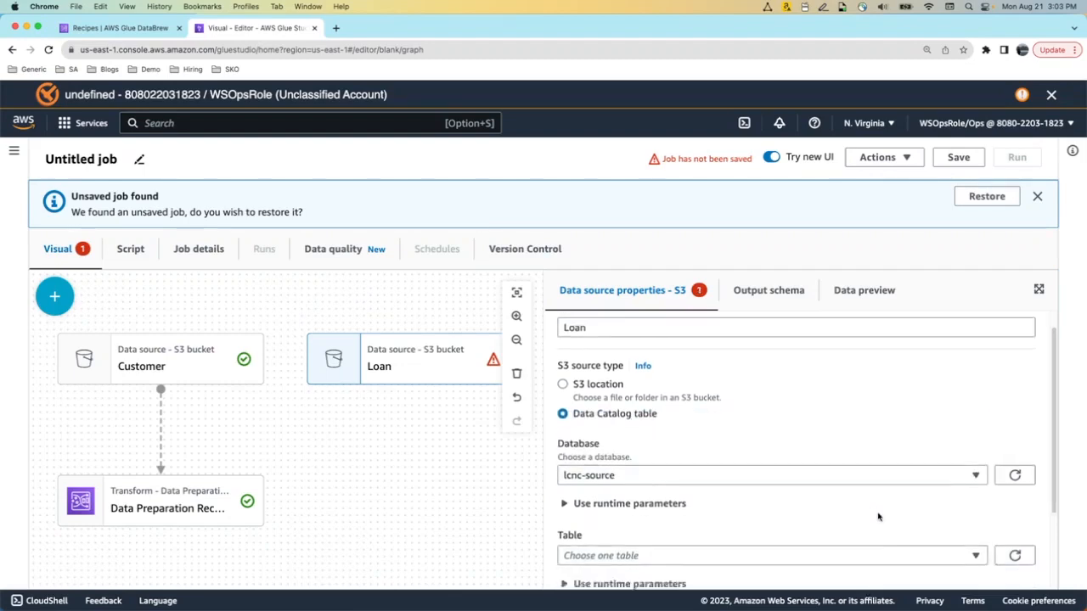
pyautogui.click(868, 446)
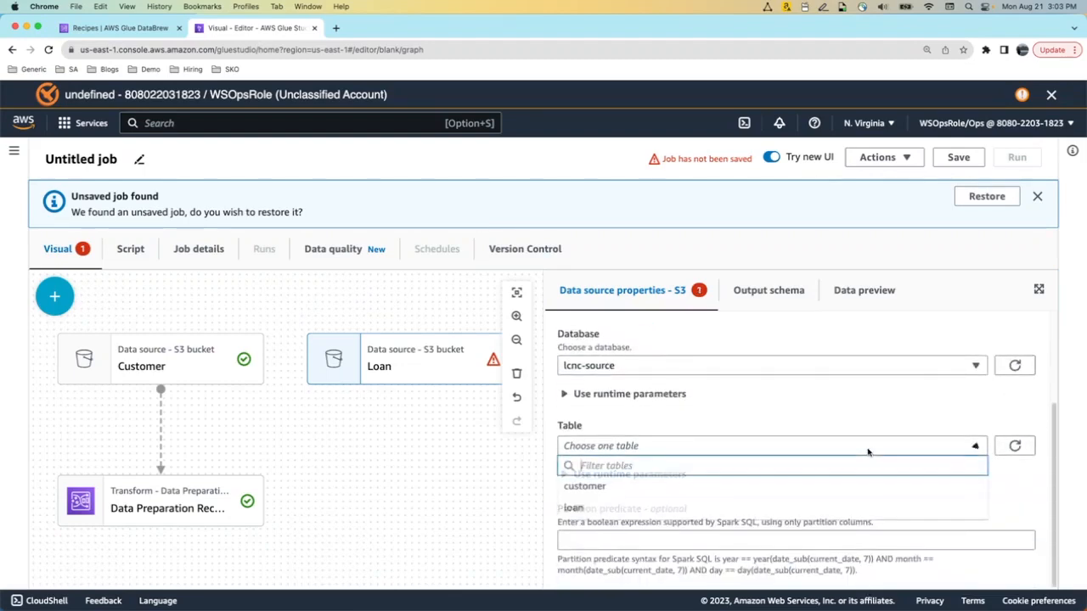
pyautogui.click(886, 500)
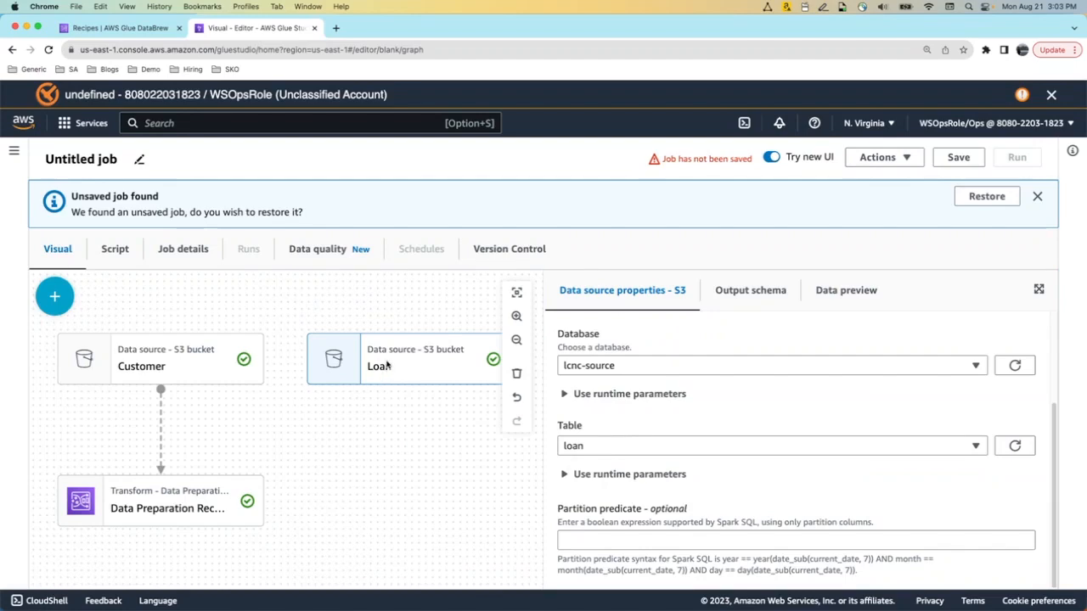
# Add a SQL Query transform under Loan, showing its default query select * from myDataSource
pyautogui.click(54, 301)
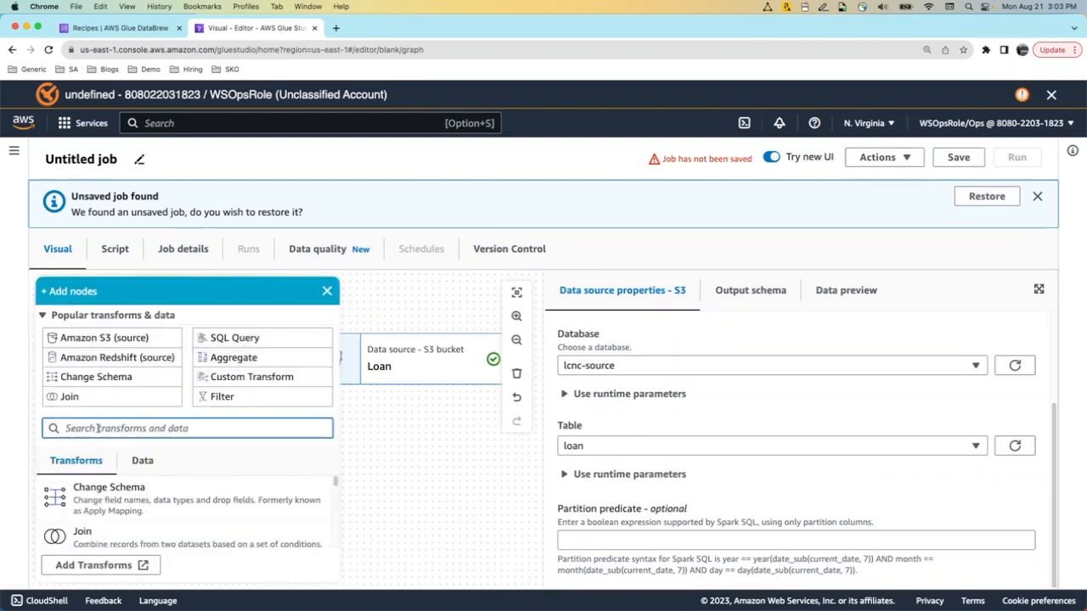
pyautogui.write('D')
pyautogui.press('BackSpace')
pyautogui.write('SQL')
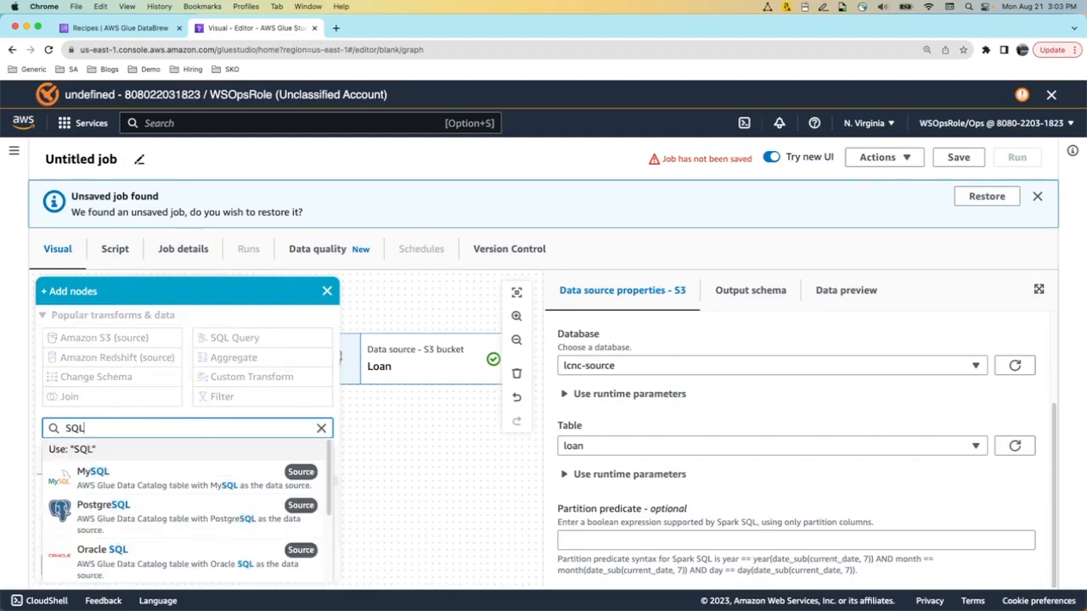
pyautogui.scroll(-5, 219, 488)
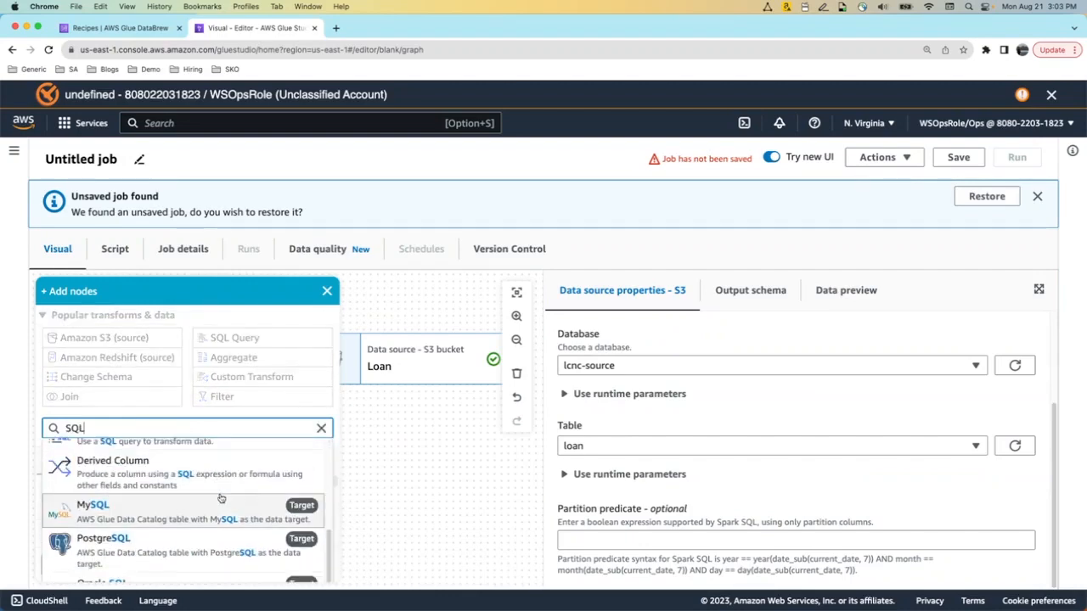
pyautogui.scroll(-2, 220, 498)
pyautogui.scroll(3, 219, 484)
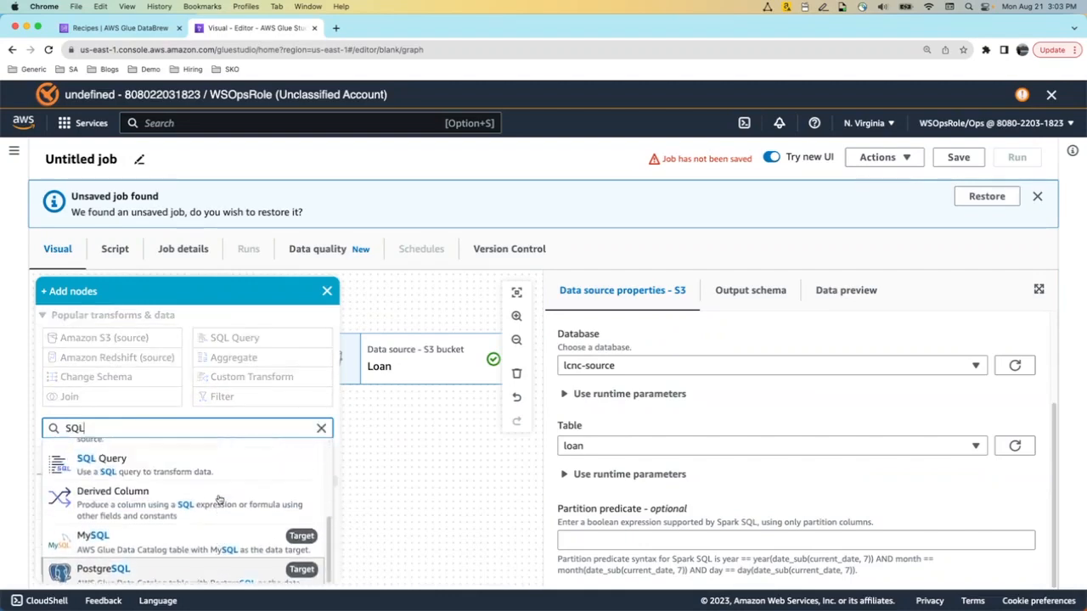
pyautogui.click(218, 472)
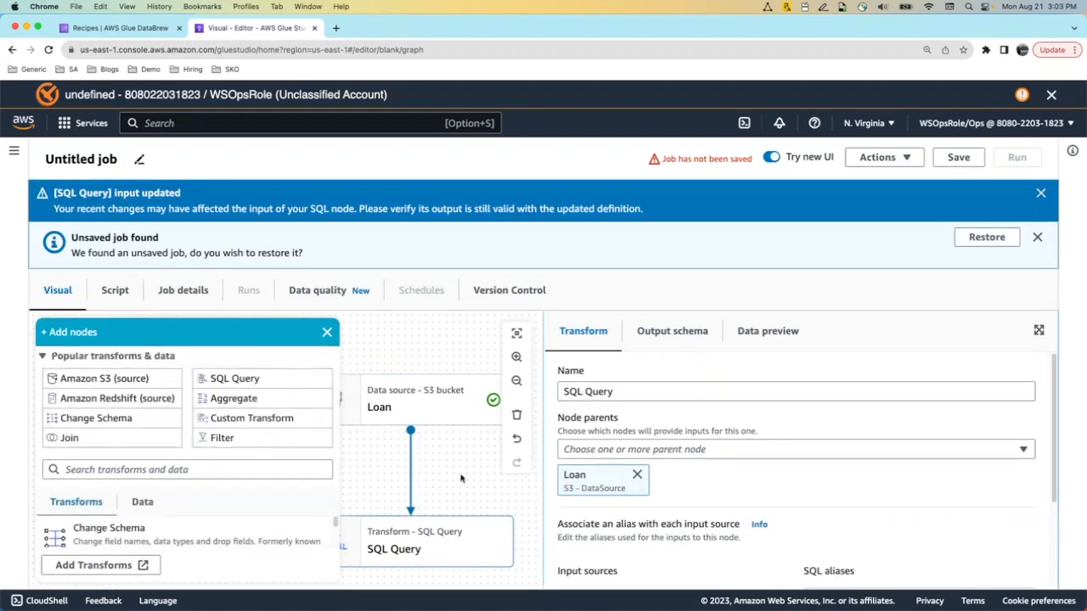
pyautogui.click(418, 550)
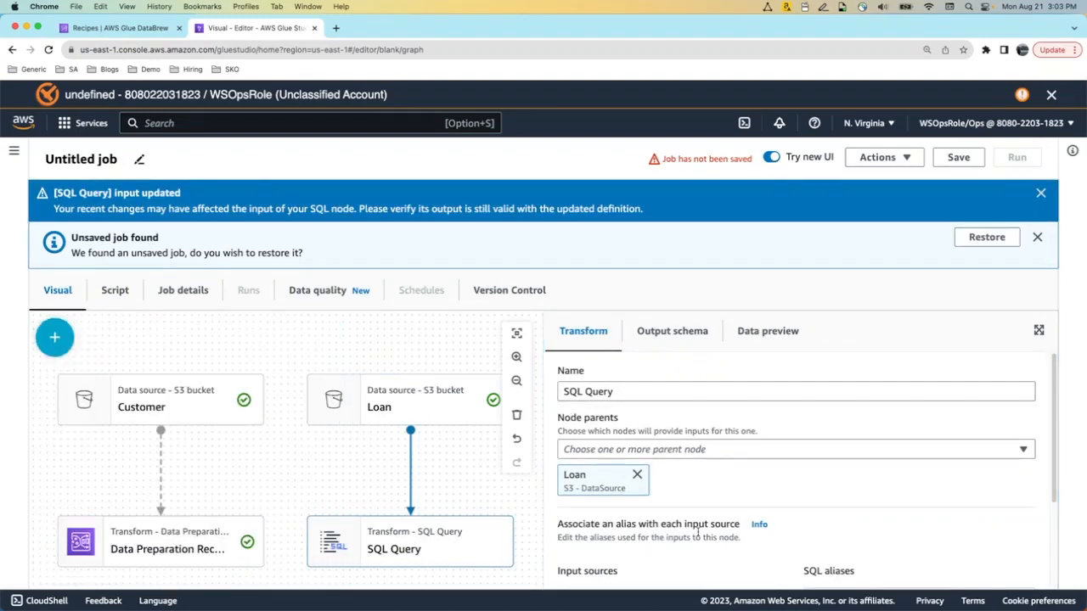
pyautogui.moveTo(1057, 400); pyautogui.dragTo(1061, 497)
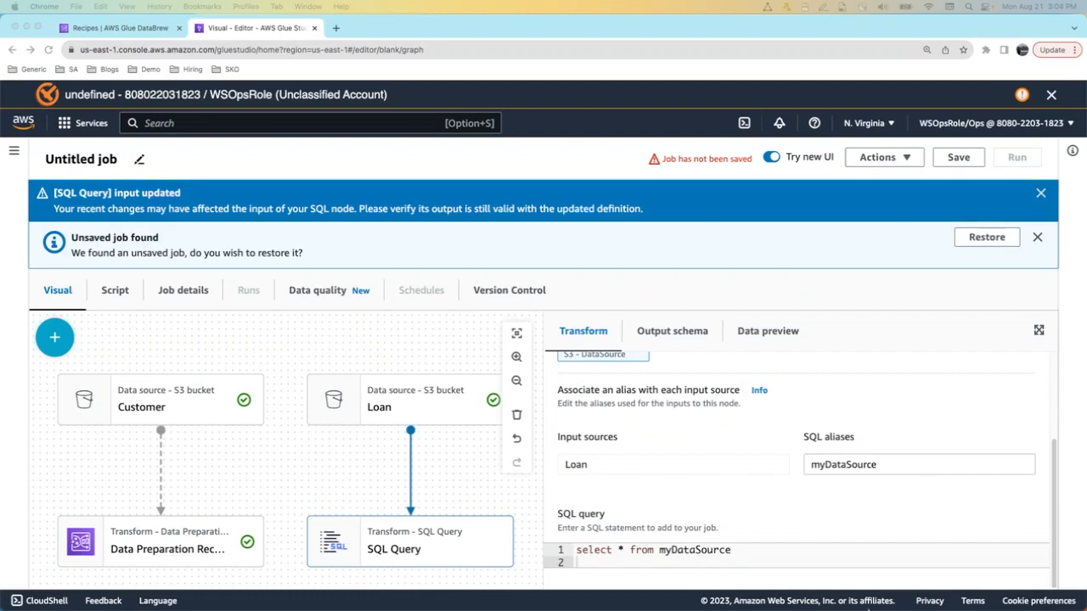
# Replace the query with 'select * from myDataSource where loan_amount > 500' and dismiss both notices
pyautogui.click(758, 549)
pyautogui.press('super+a')
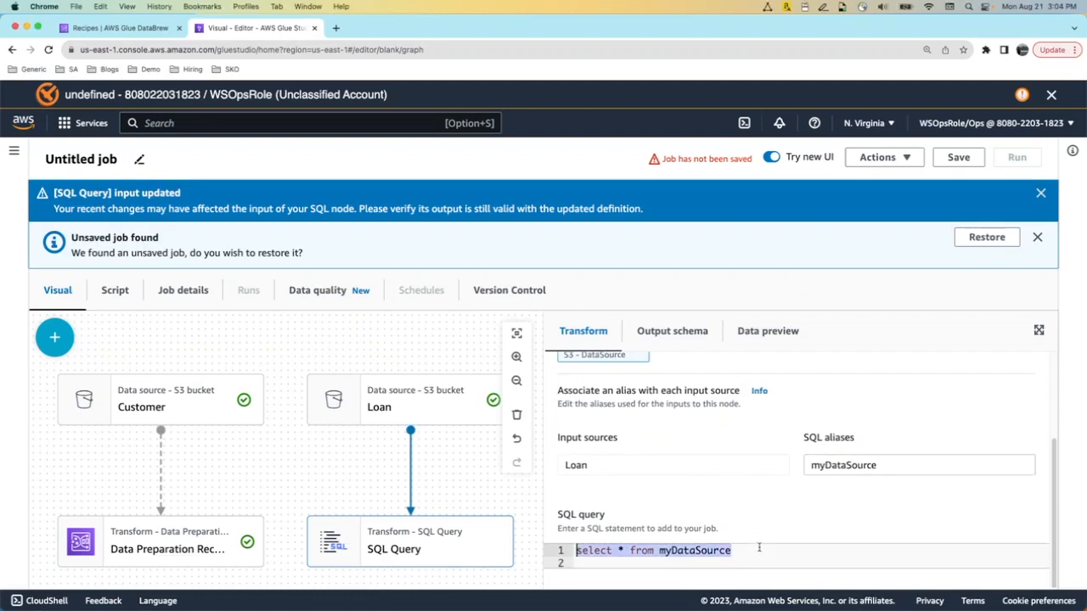
pyautogui.write('select * from myDataSource where loan_amount > 500')
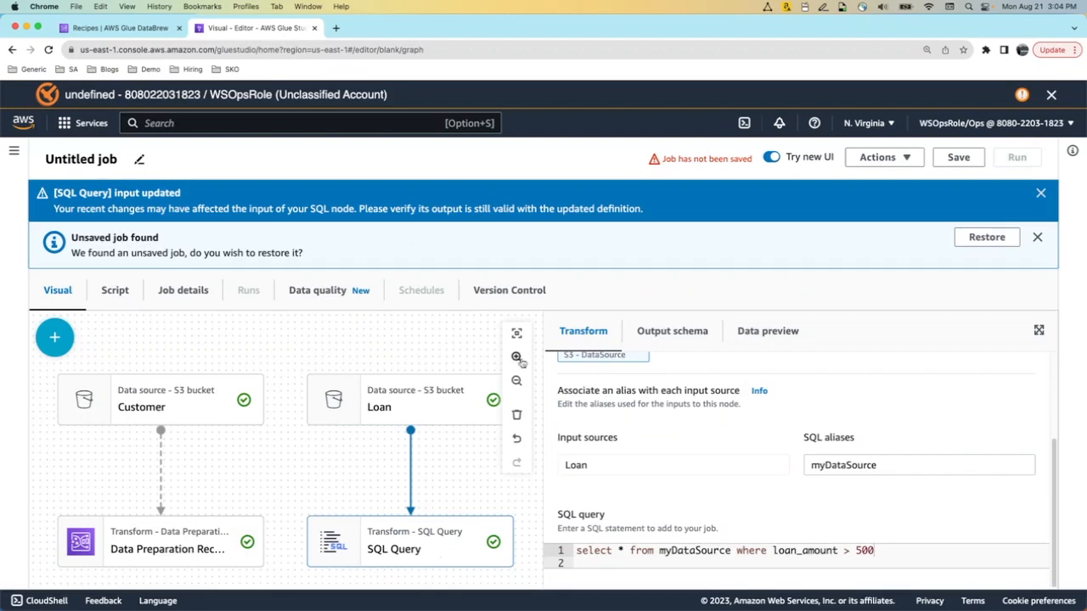
pyautogui.click(1040, 193)
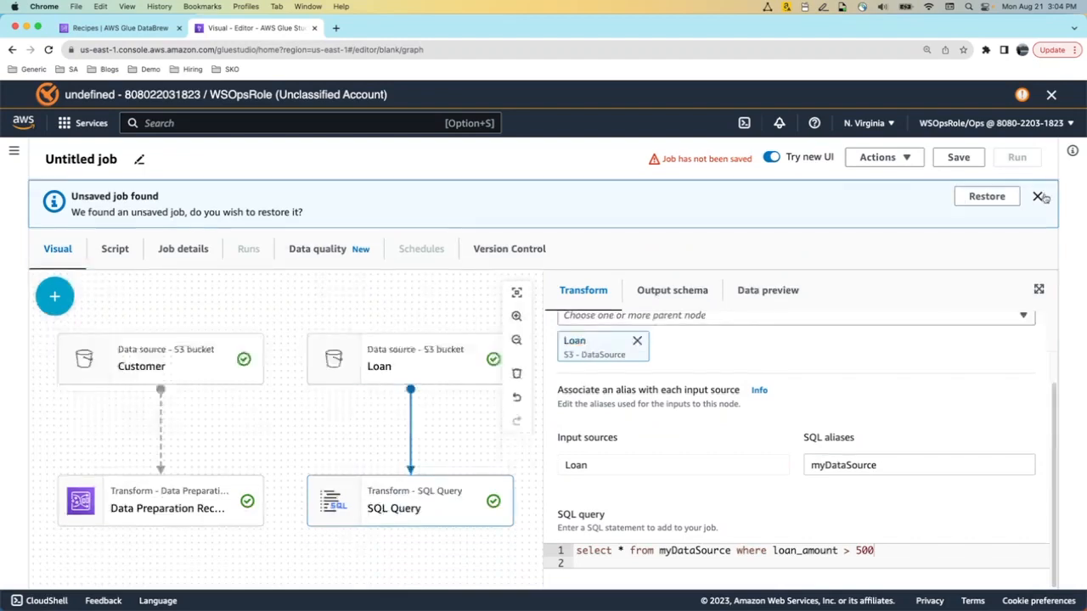
pyautogui.click(1038, 195)
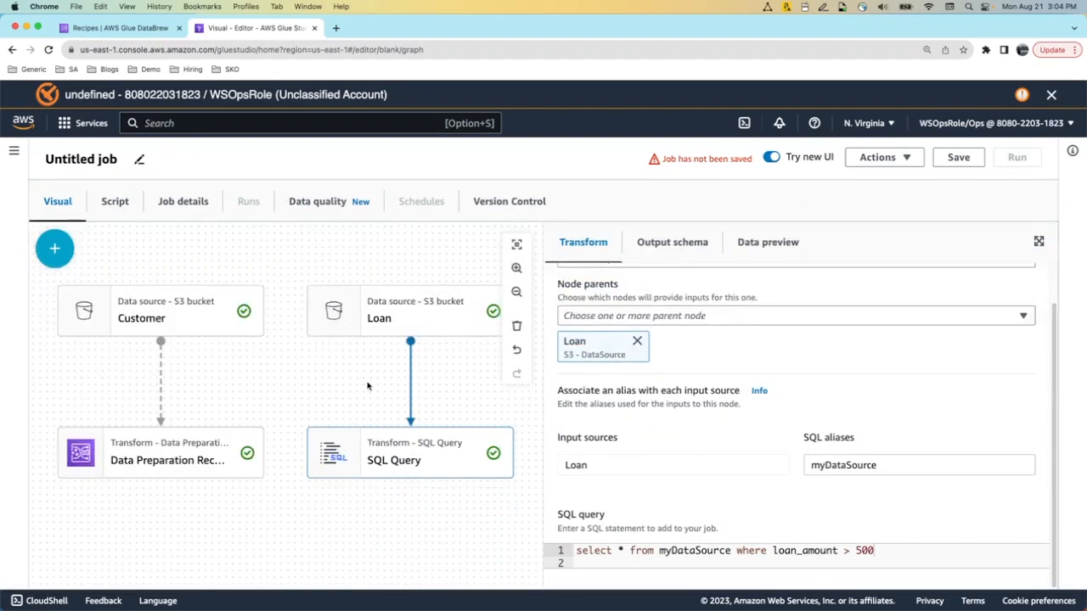
# Compare the Data Preparation Recipe and SQL Query node settings
pyautogui.click(188, 461)
pyautogui.click(374, 458)
pyautogui.click(172, 461)
pyautogui.click(344, 454)
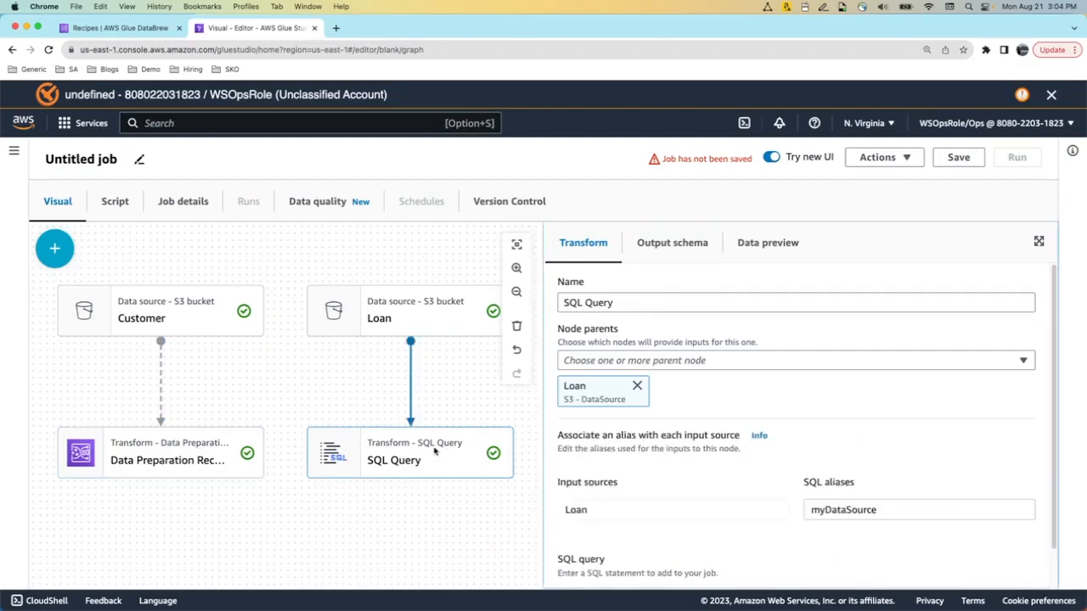
pyautogui.click(54, 248)
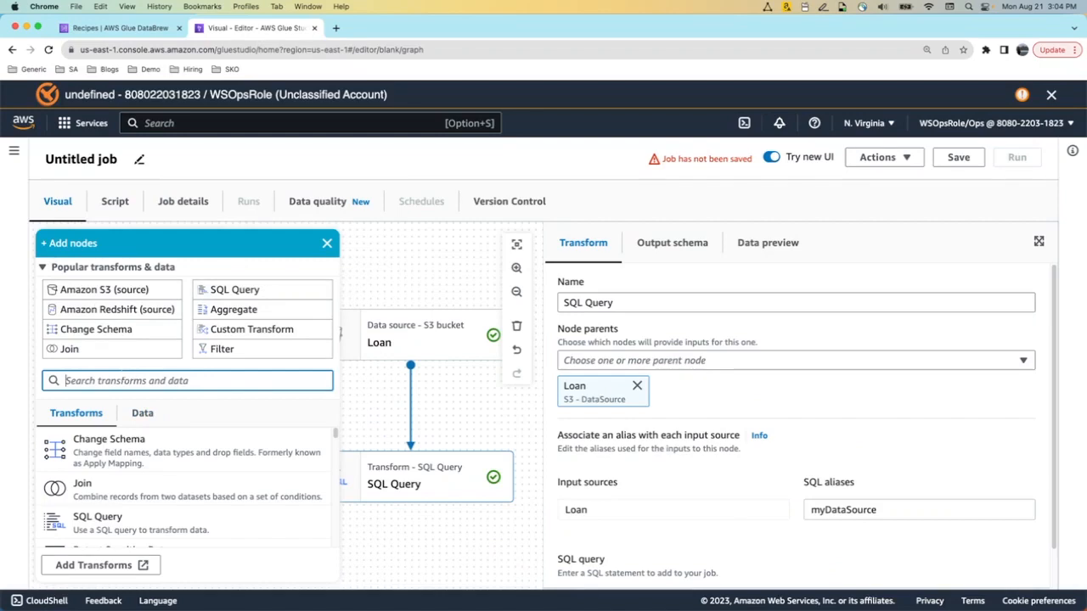
# Add an Inner Join fed by both SQL Query and Data Preparation Recipe
pyautogui.write('join')
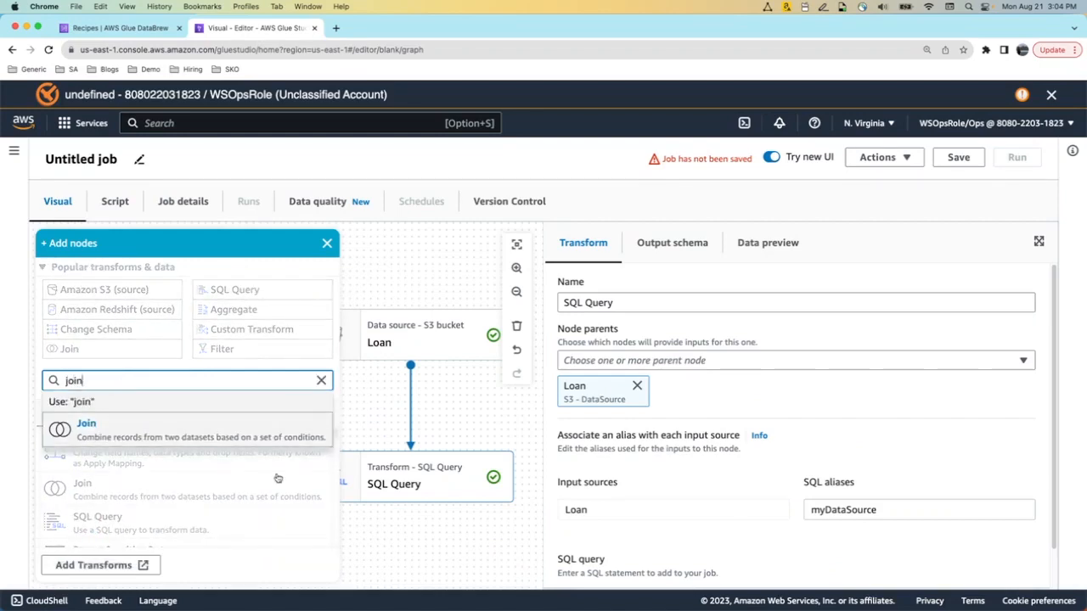
pyautogui.press('Return')
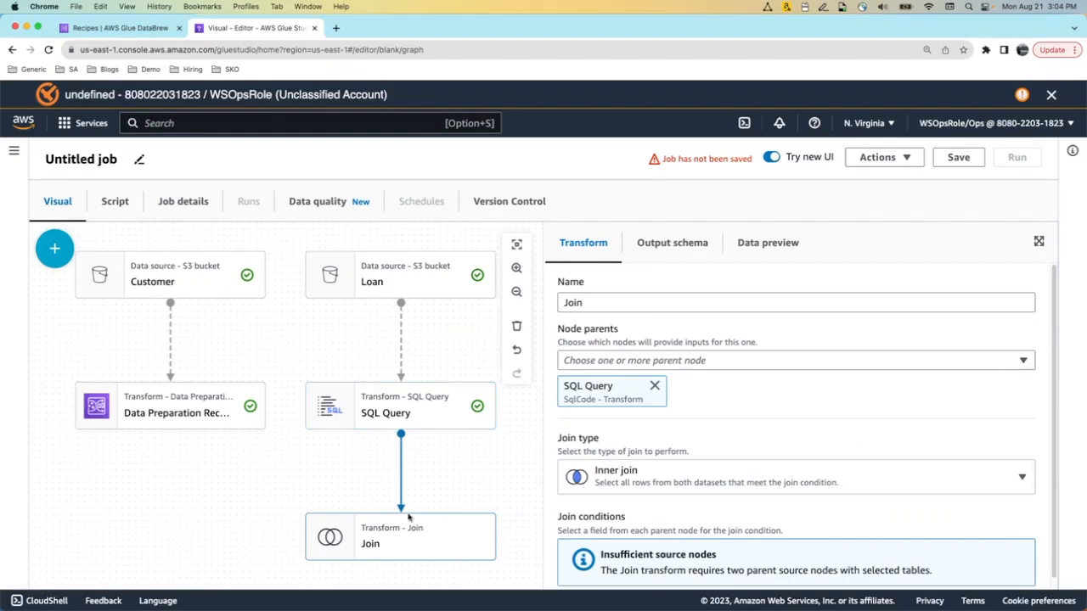
pyautogui.click(789, 360)
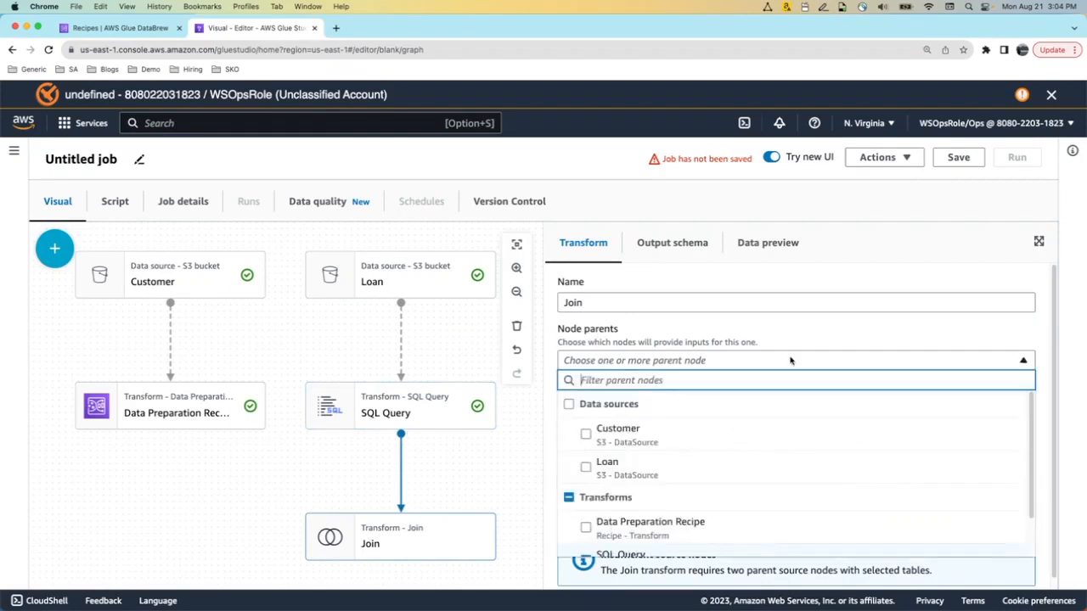
pyautogui.click(636, 528)
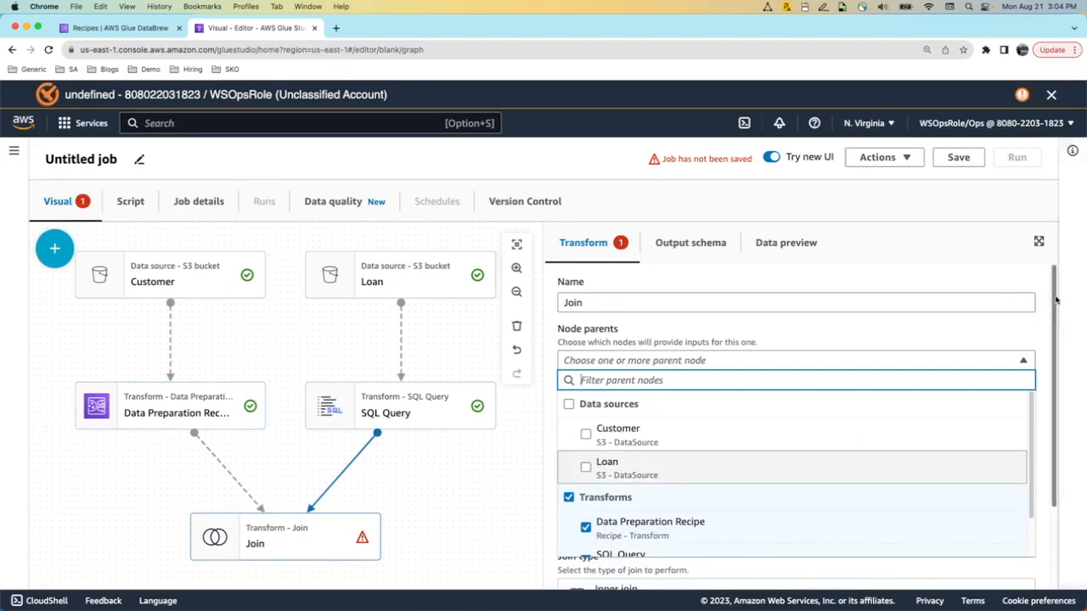
pyautogui.moveTo(1055, 297); pyautogui.dragTo(1056, 351)
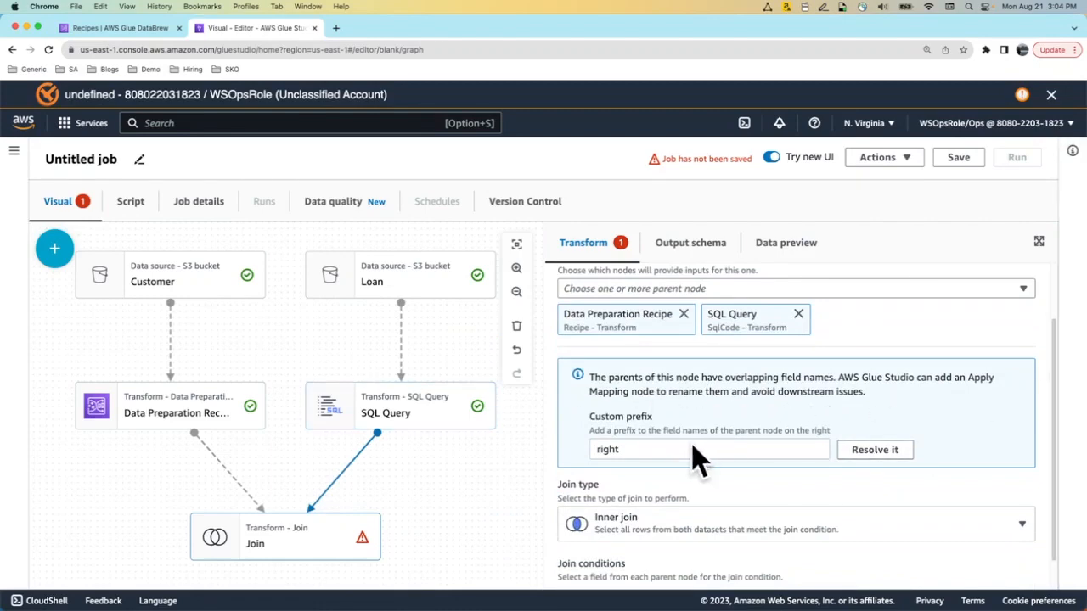
# Auto-rename overlapping keys and add a join condition matching cust_id to right_cust_id
pyautogui.click(892, 455)
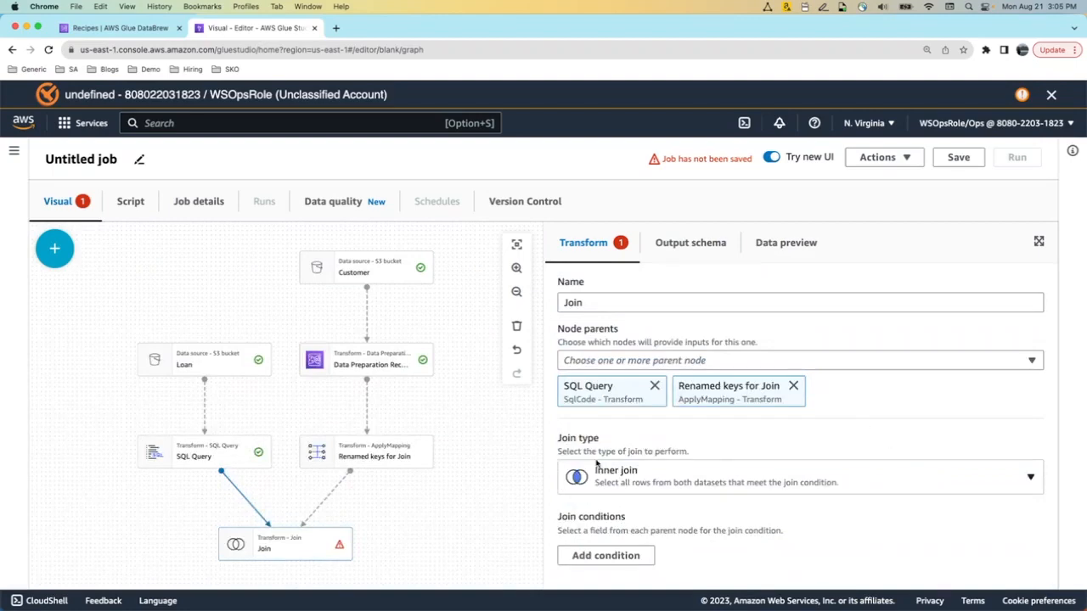
pyautogui.click(622, 556)
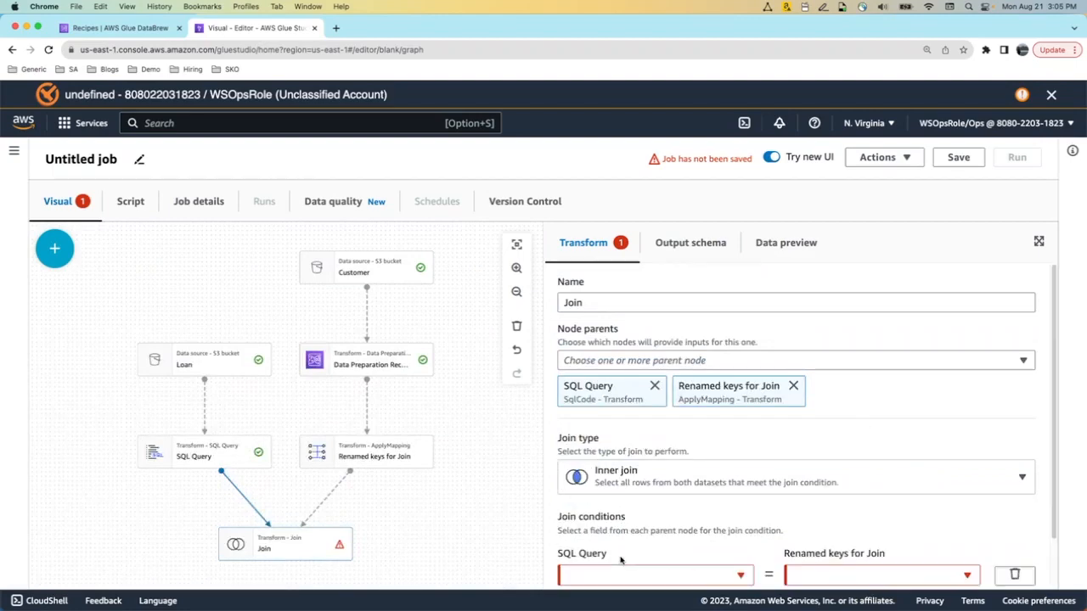
pyautogui.scroll(-2, 998, 427)
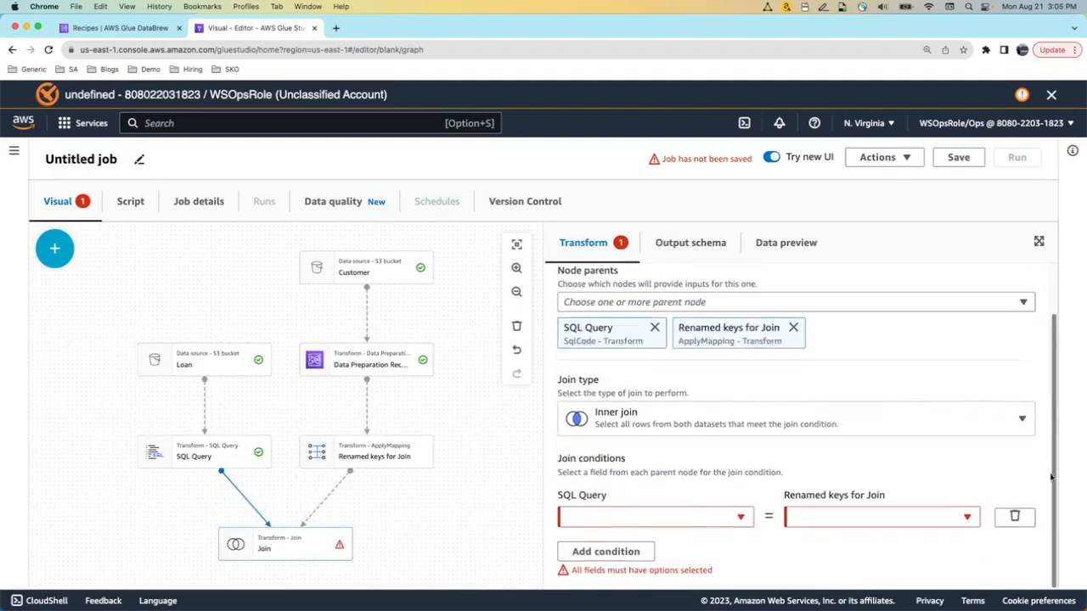
pyautogui.click(737, 520)
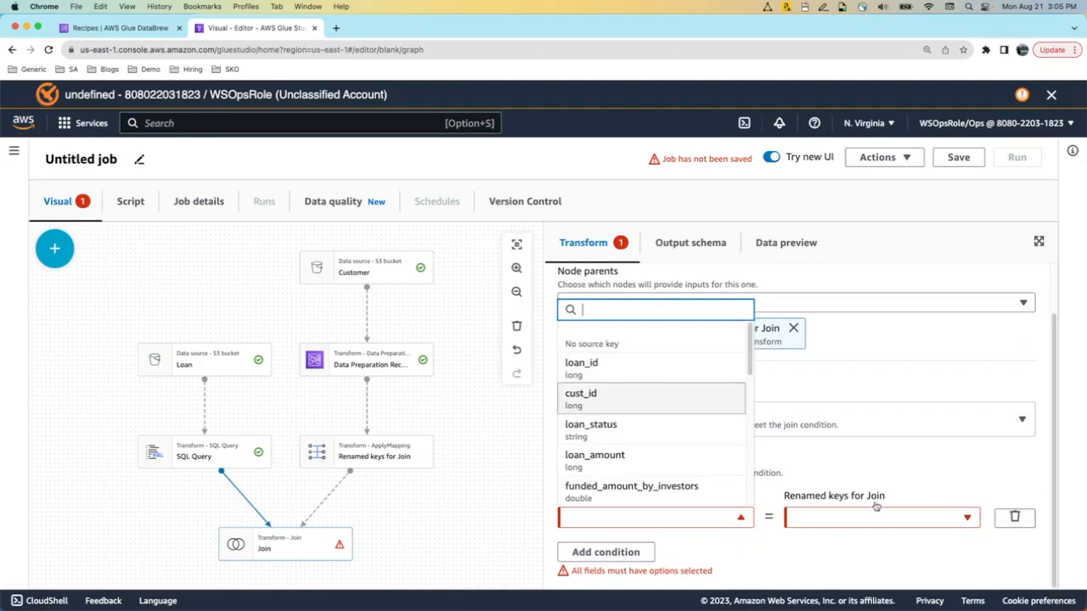
pyautogui.click(671, 397)
pyautogui.click(934, 524)
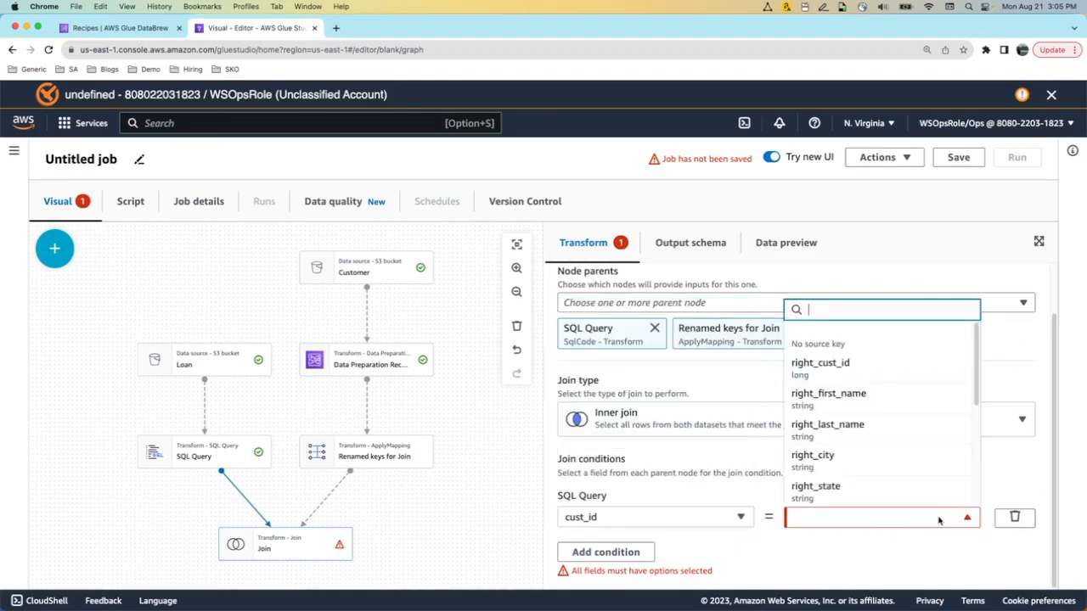
pyautogui.click(920, 366)
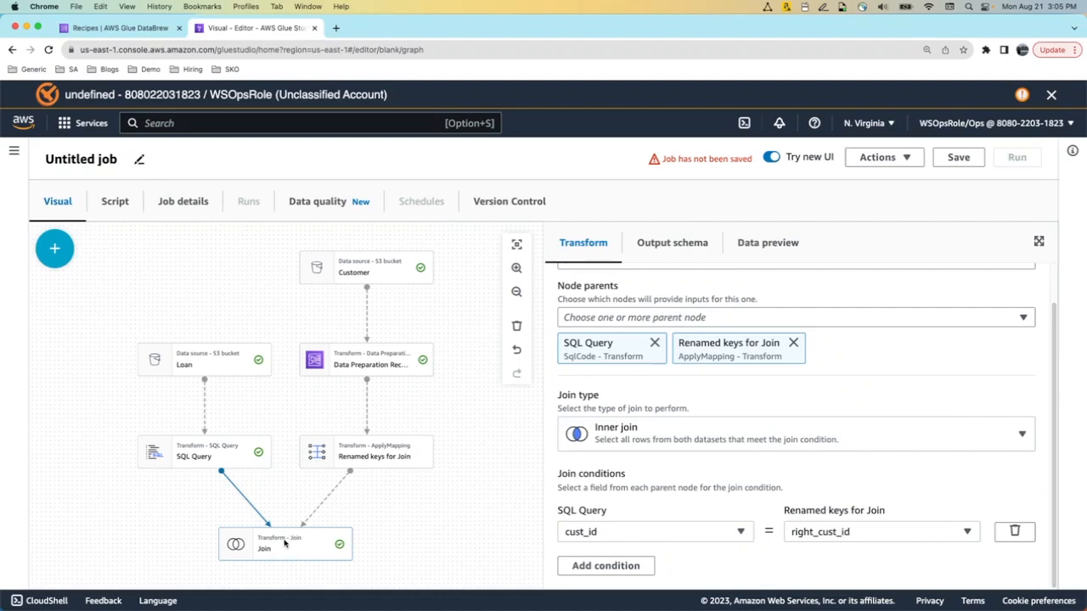
pyautogui.moveTo(446, 500); pyautogui.dragTo(446, 453)
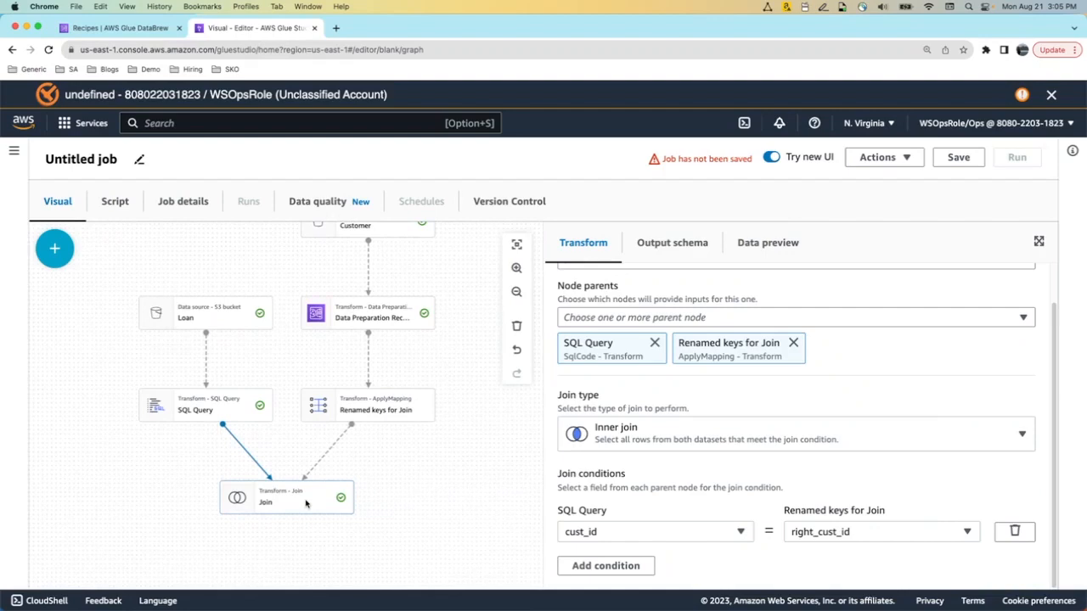
# Add an Amazon Redshift target after the Join node and select it in the enlarged graph
pyautogui.click(54, 248)
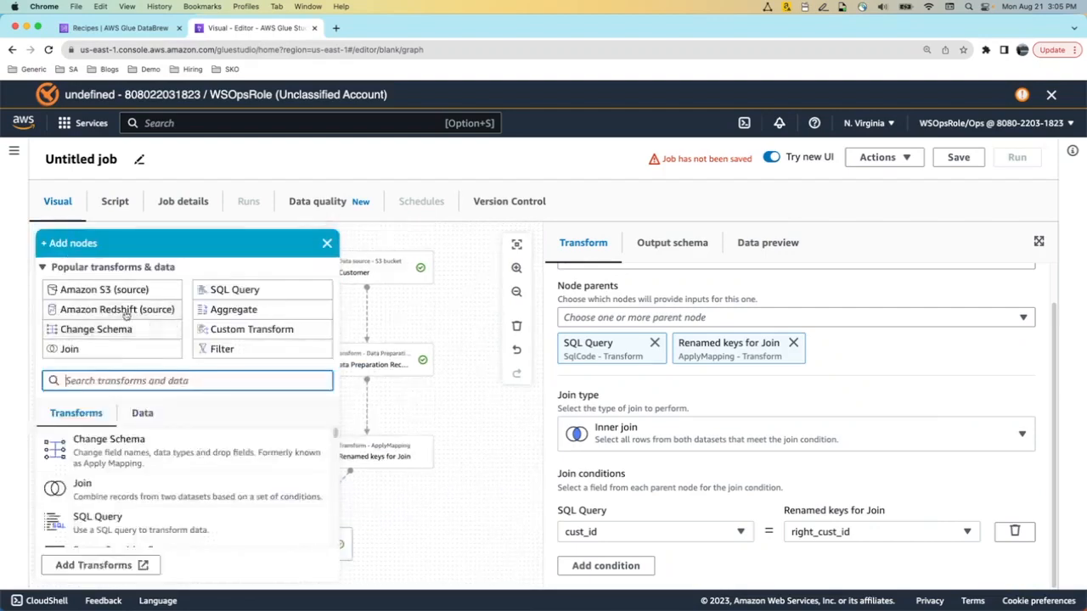
pyautogui.write('redsh')
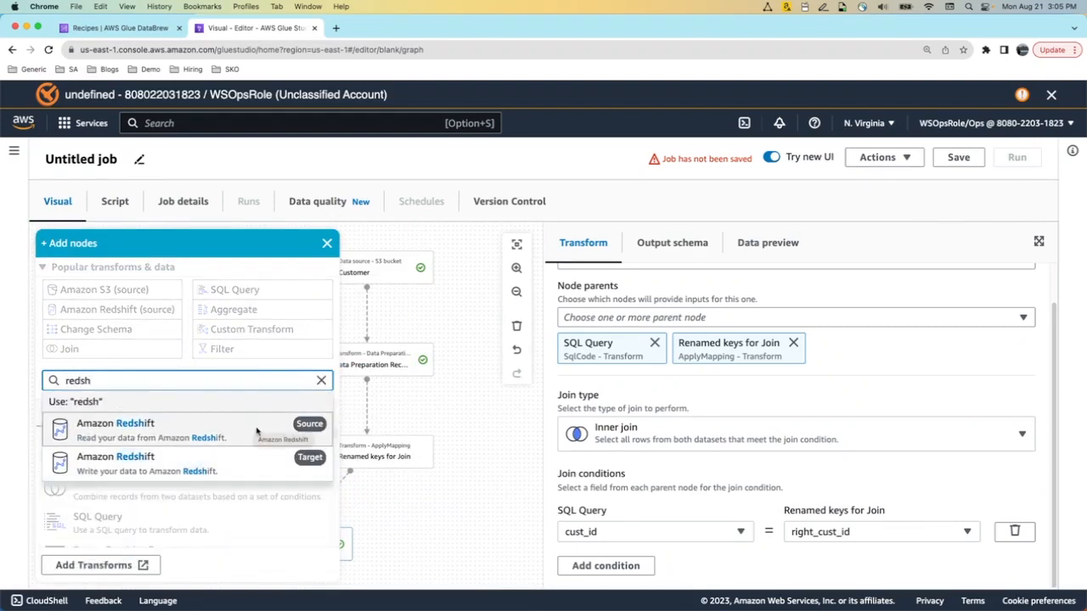
pyautogui.click(257, 470)
pyautogui.click(387, 495)
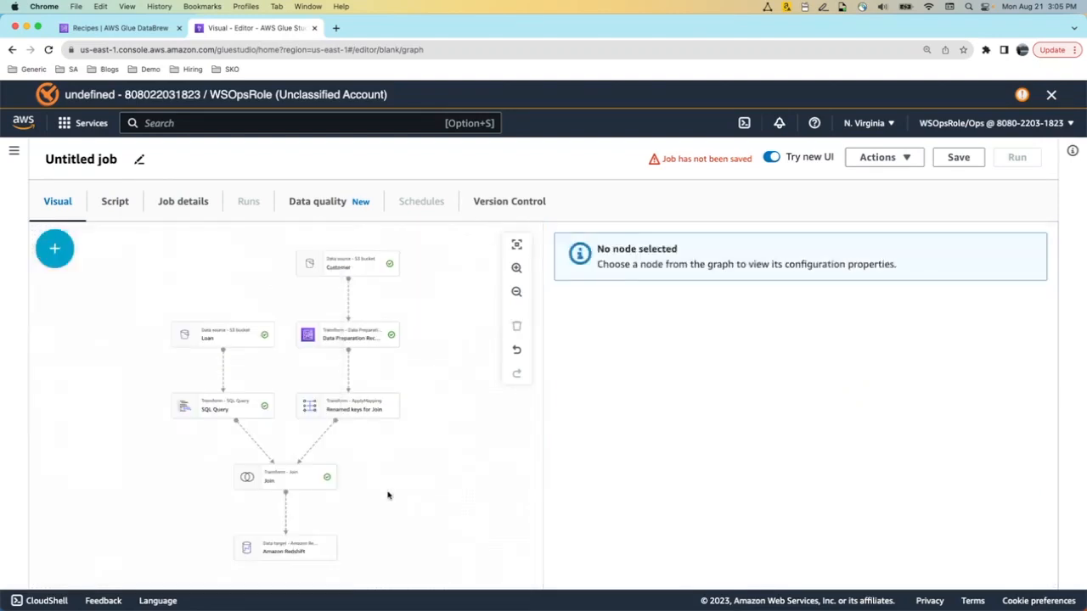
pyautogui.click(293, 548)
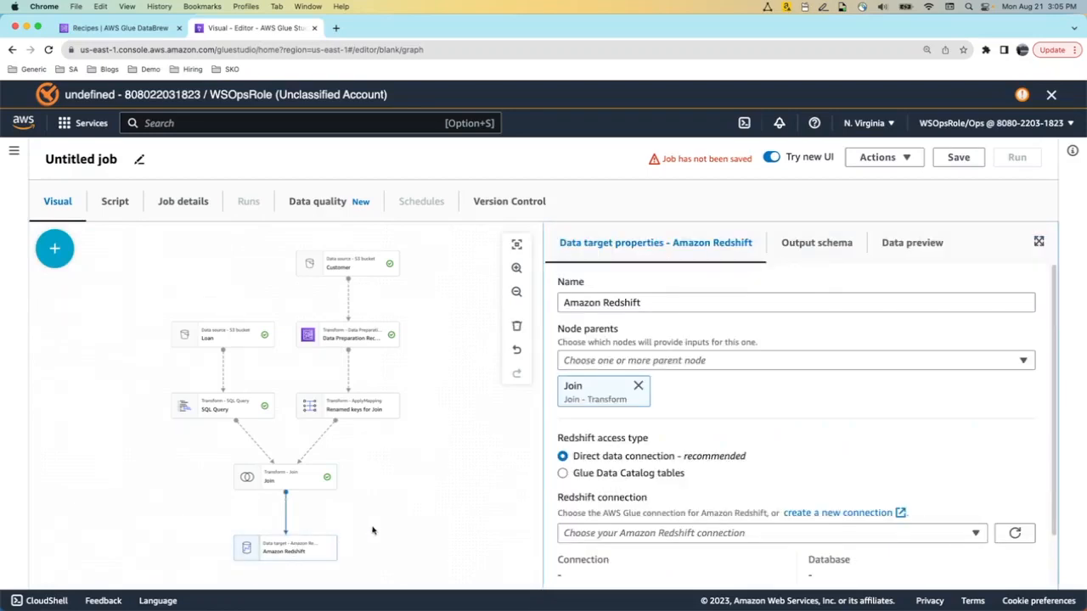
pyautogui.click(517, 267)
pyautogui.moveTo(474, 469); pyautogui.dragTo(443, 353)
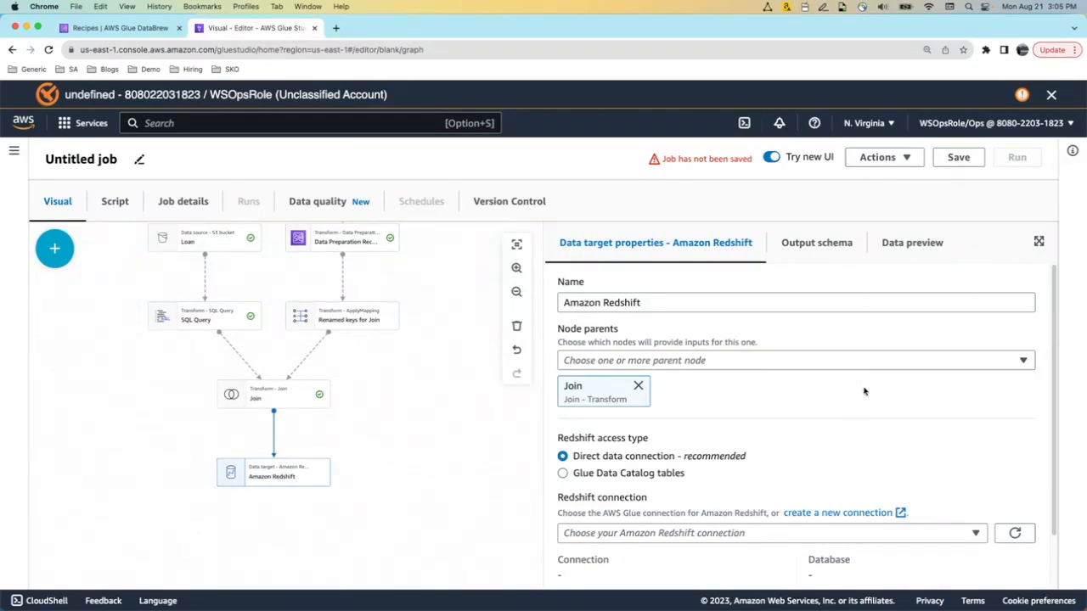
# Keep Direct data connection access and choose the redshift-glue connection for the Redshift target
pyautogui.moveTo(1056, 380); pyautogui.dragTo(1054, 437)
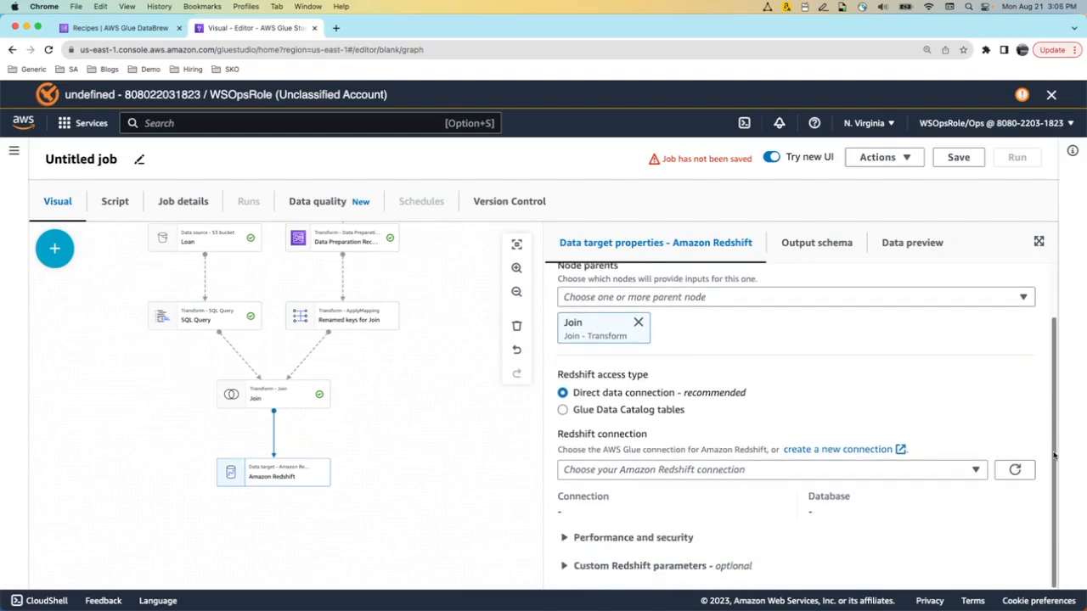
pyautogui.click(561, 413)
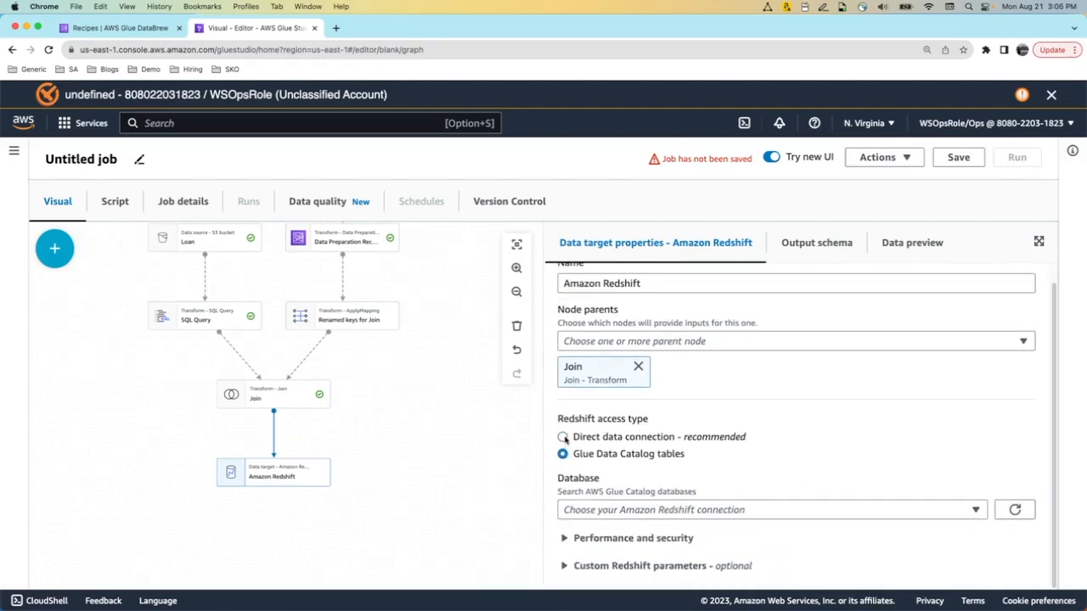
pyautogui.click(563, 437)
pyautogui.moveTo(1052, 377); pyautogui.dragTo(1052, 415)
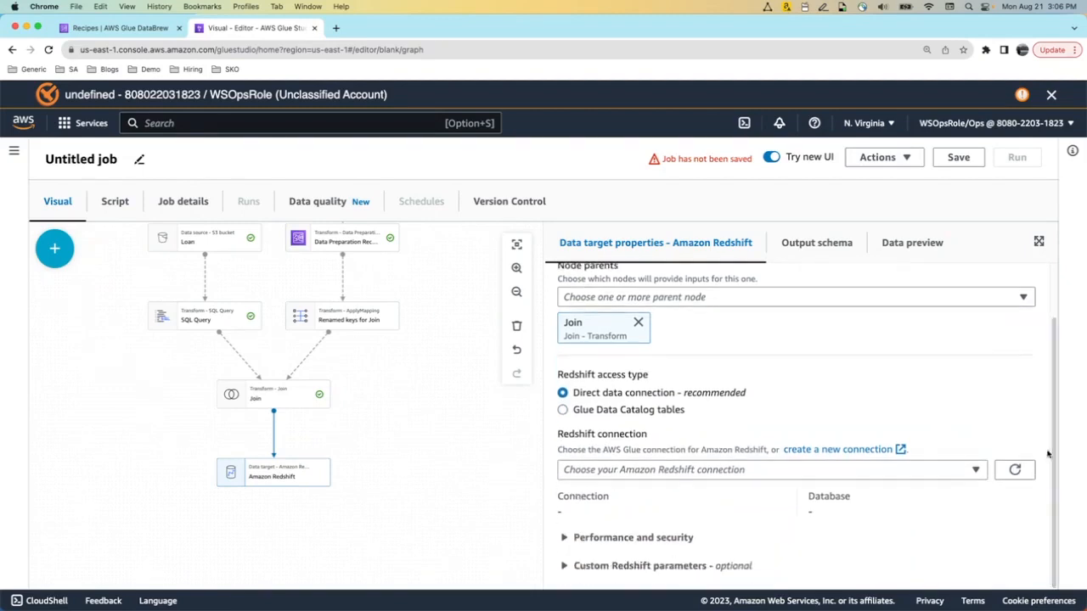
pyautogui.click(960, 472)
pyautogui.click(930, 516)
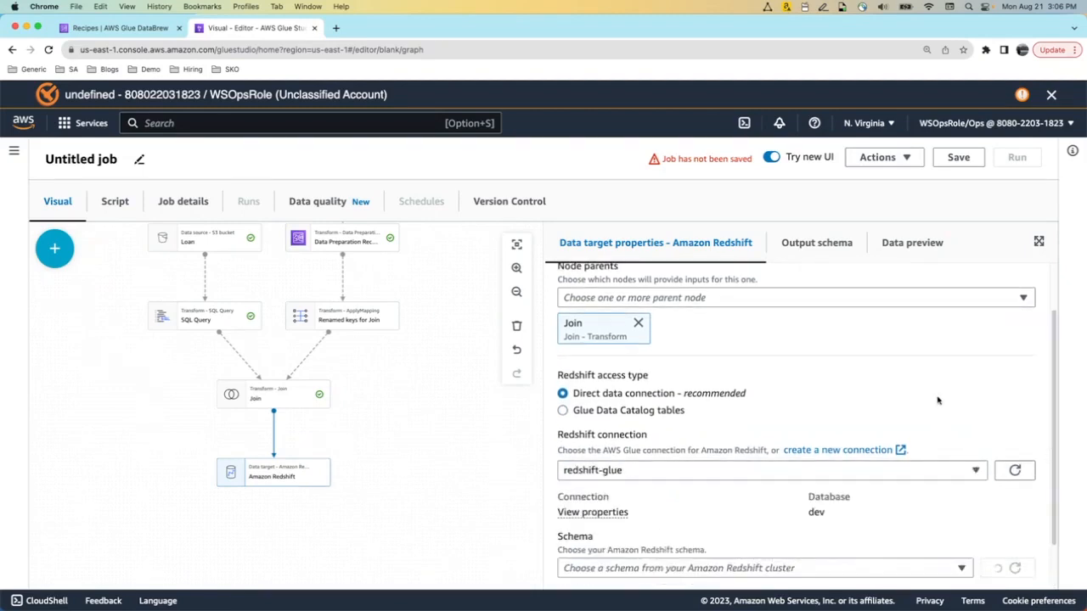
# Set the target schema to public and the table to demo_customer_loan
pyautogui.moveTo(1053, 375); pyautogui.dragTo(1052, 412)
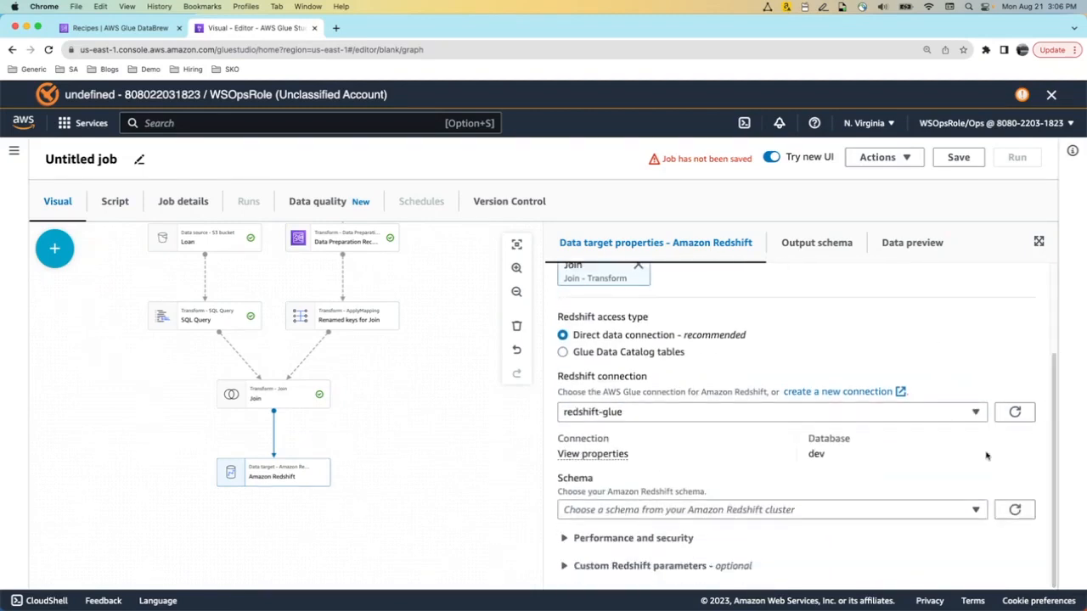
pyautogui.click(801, 513)
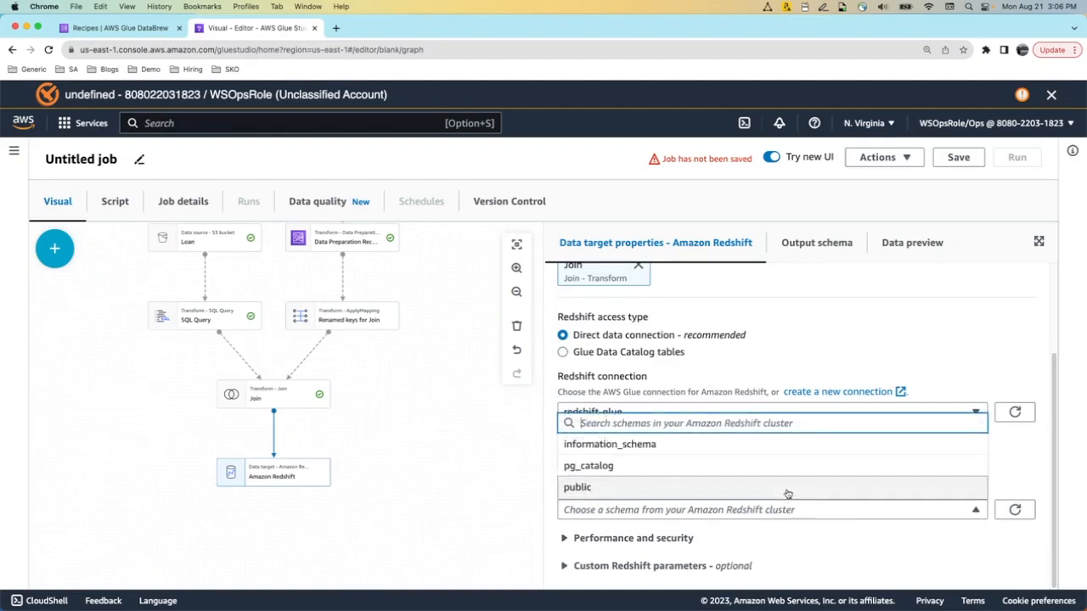
pyautogui.click(786, 489)
pyautogui.scroll(-2, 1053, 354)
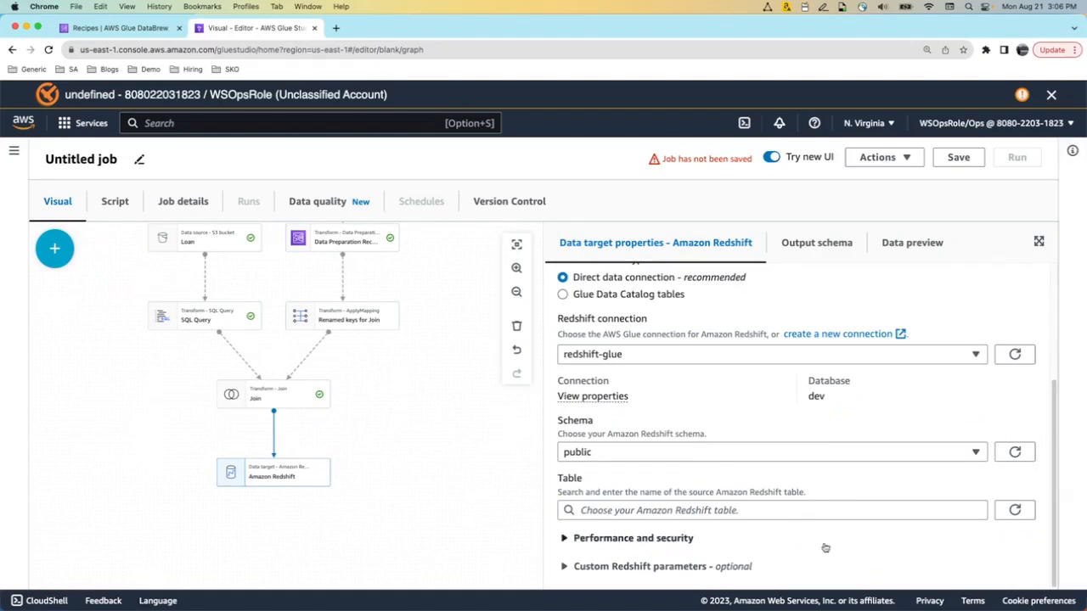
pyautogui.click(818, 509)
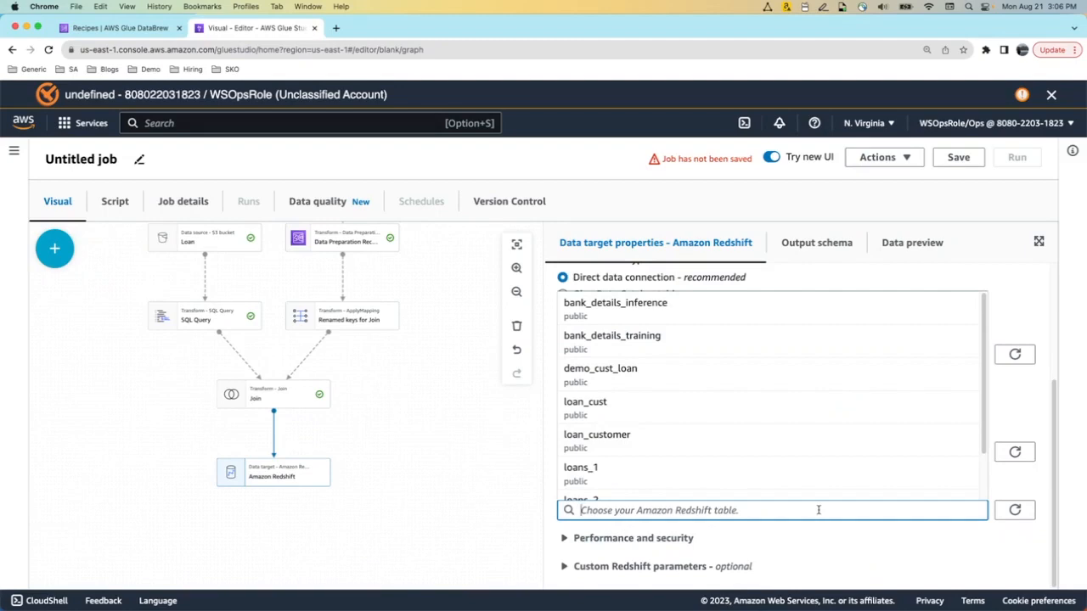
pyautogui.write('demo')
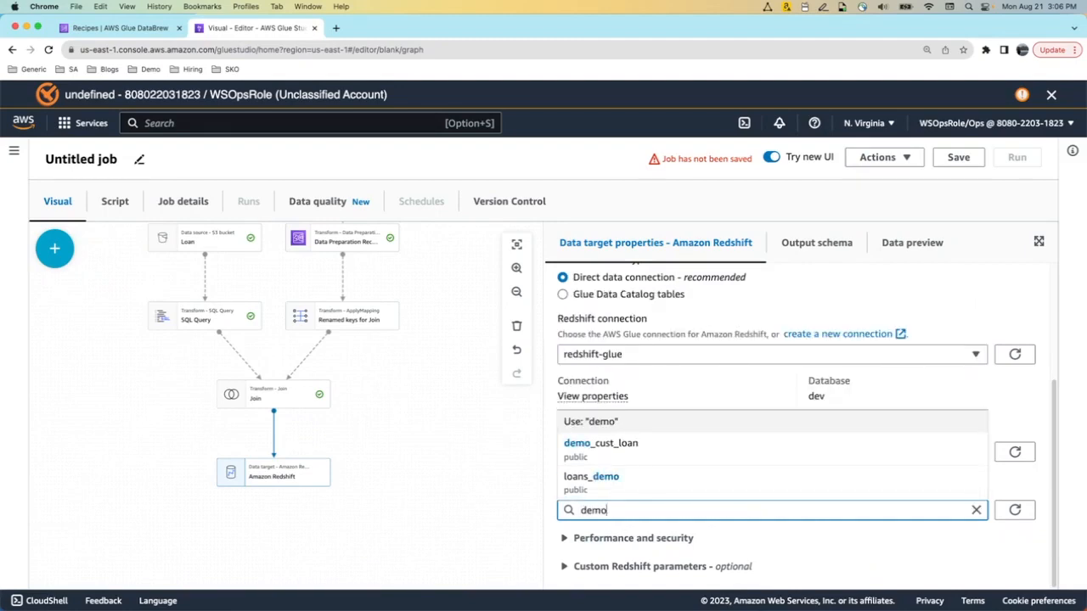
pyautogui.write('_cust')
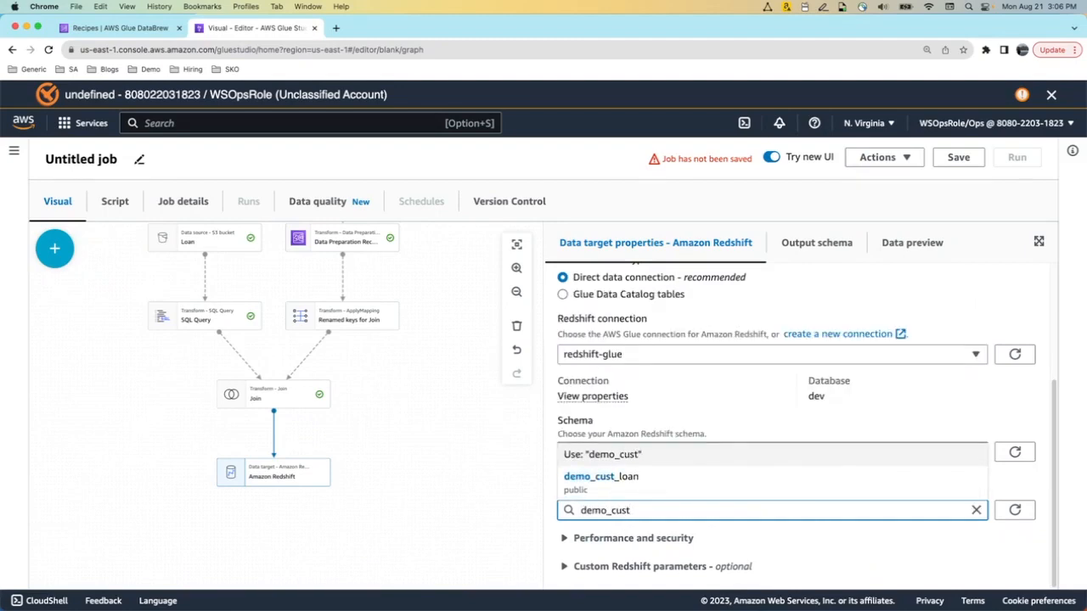
pyautogui.write('o')
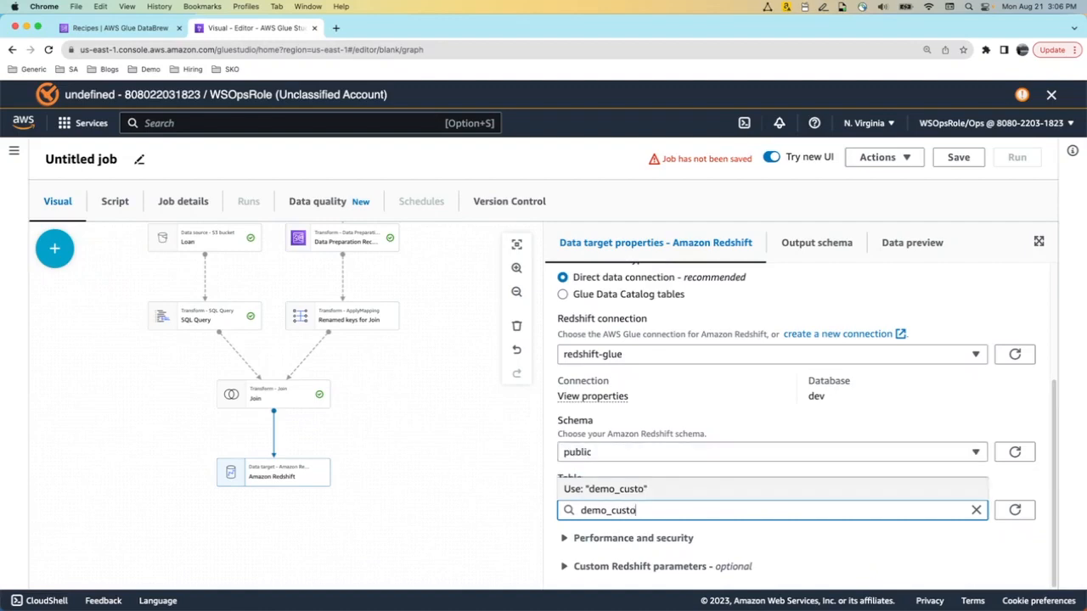
pyautogui.write('mer_loan')
pyautogui.click(1023, 489)
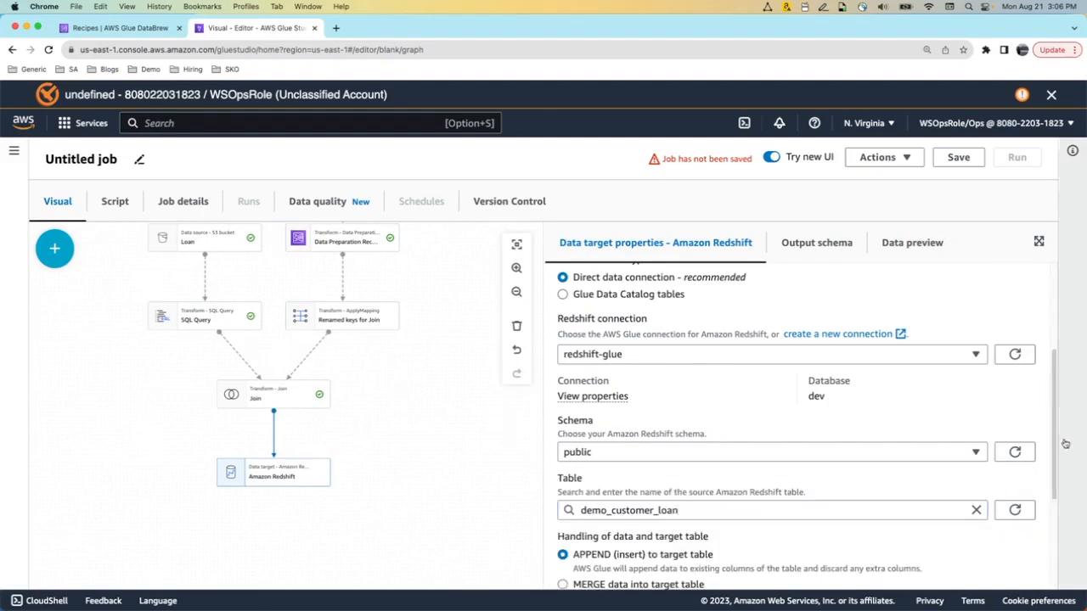
pyautogui.scroll(-3, 1053, 421)
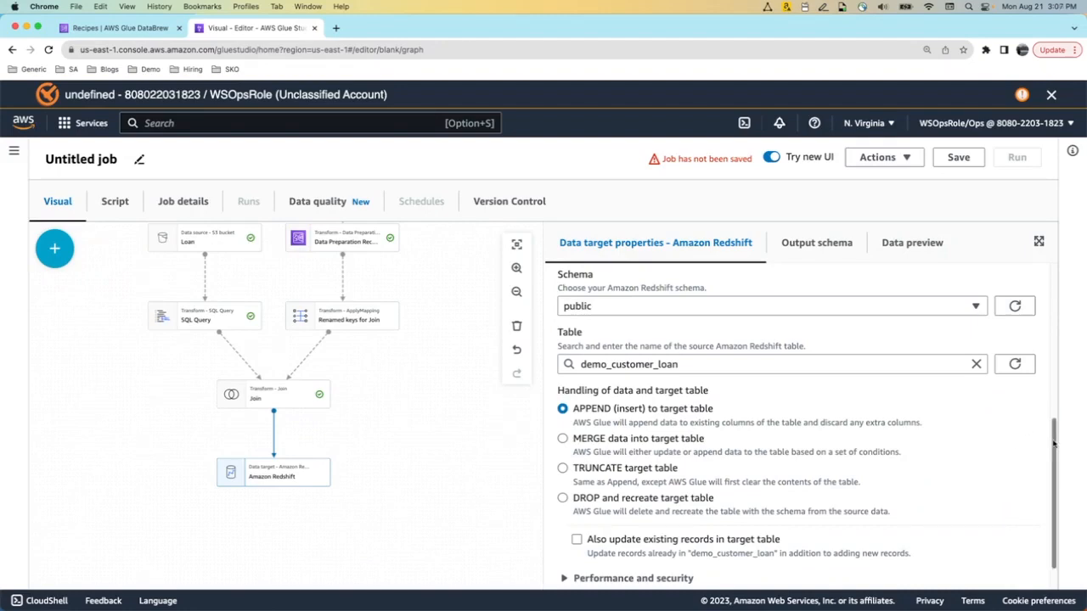
pyautogui.scroll(-2, 1053, 448)
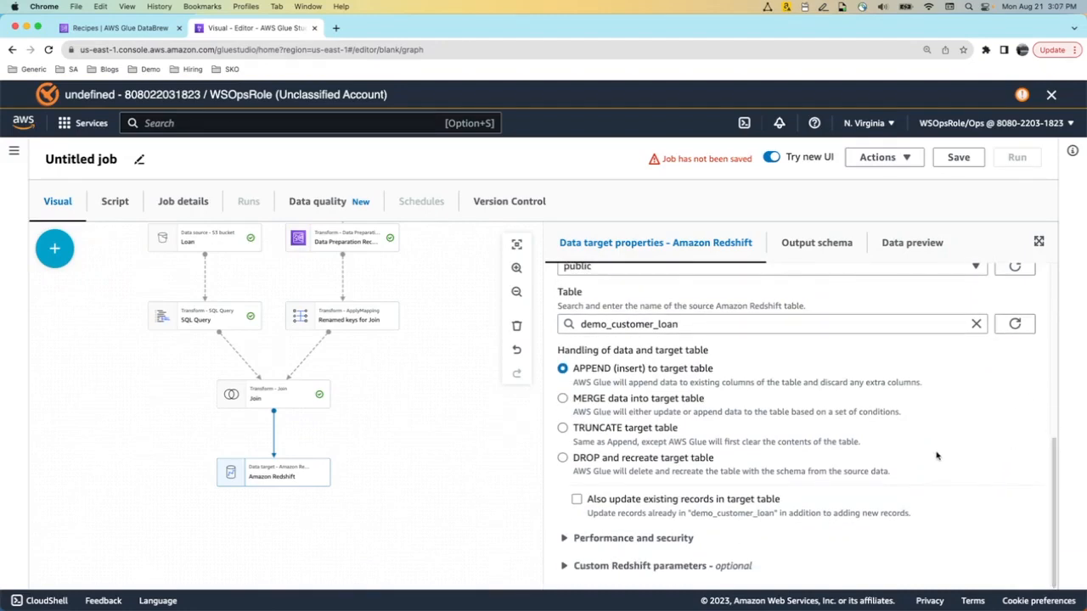
# Name the job customer_loan_join and assign the redshiftbootcamp Glue IAM role
pyautogui.click(166, 204)
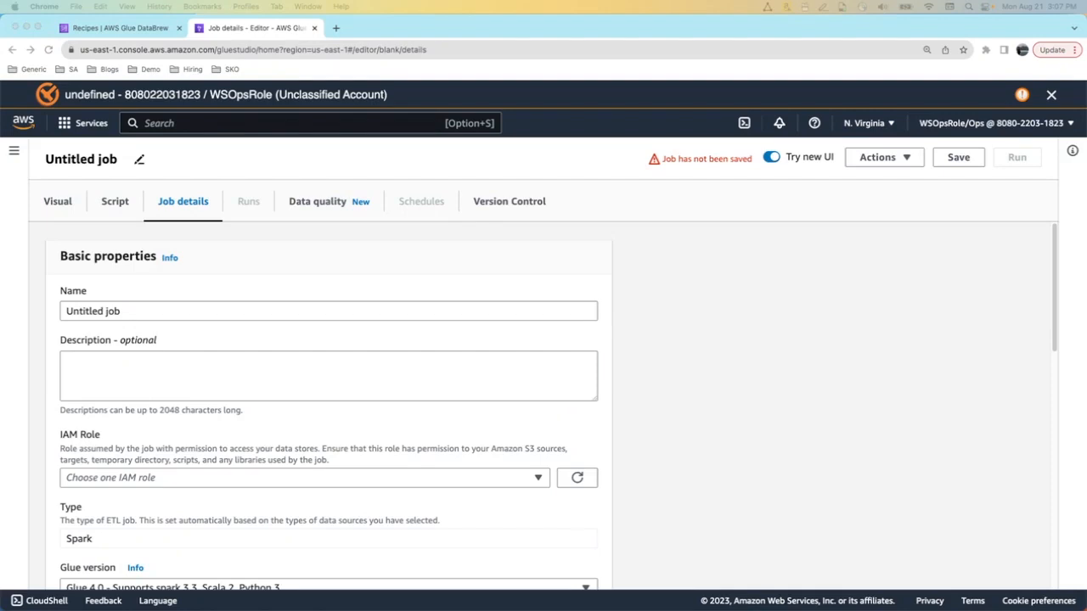
pyautogui.click(60, 311)
pyautogui.moveTo(150, 311); pyautogui.dragTo(31, 311)
pyautogui.press('super+v')
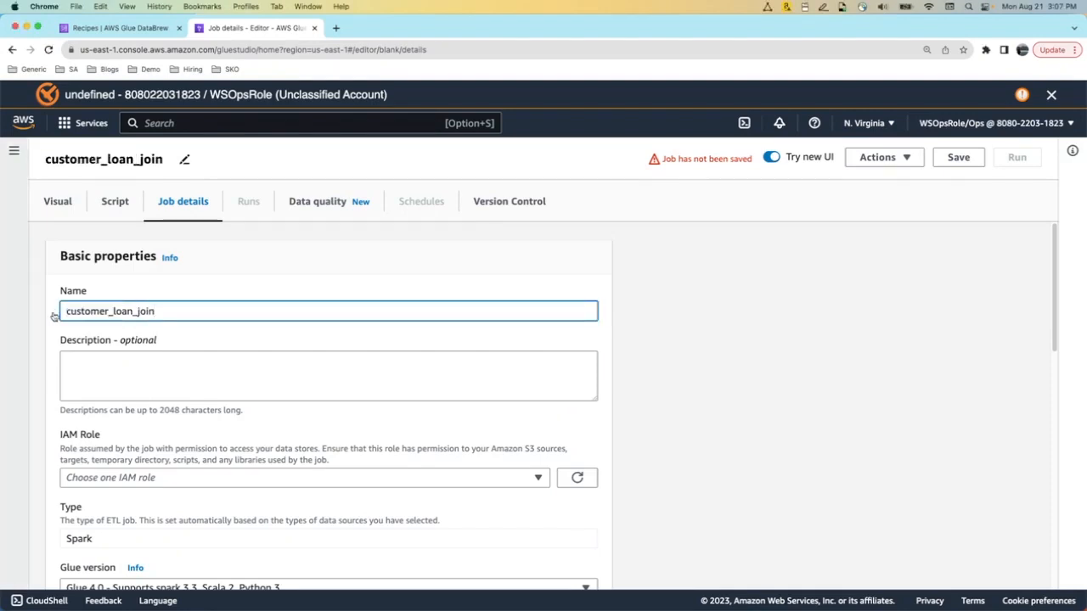
pyautogui.click(538, 477)
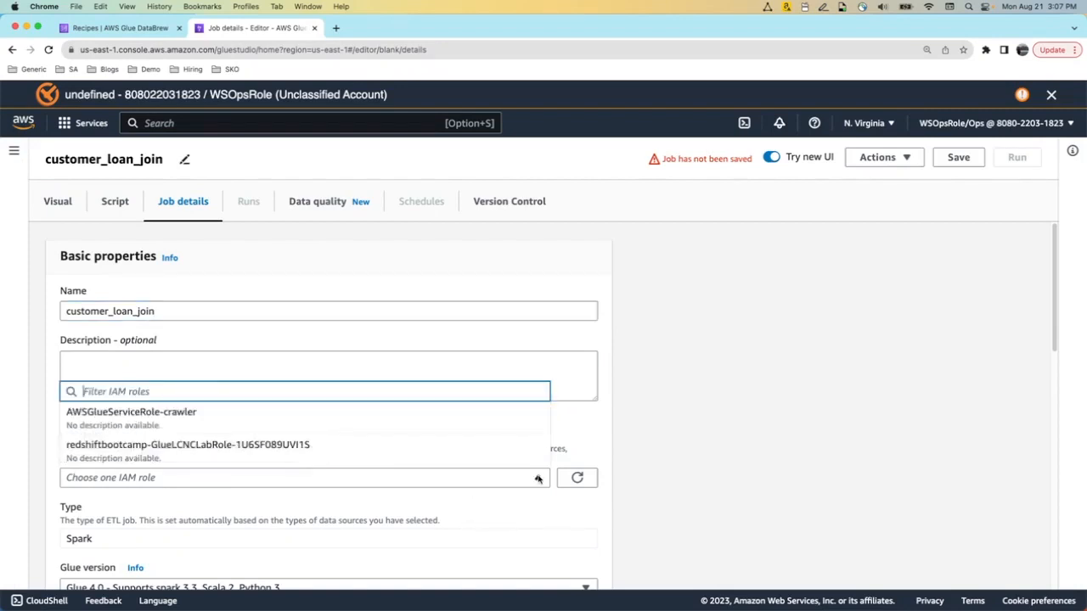
pyautogui.click(497, 457)
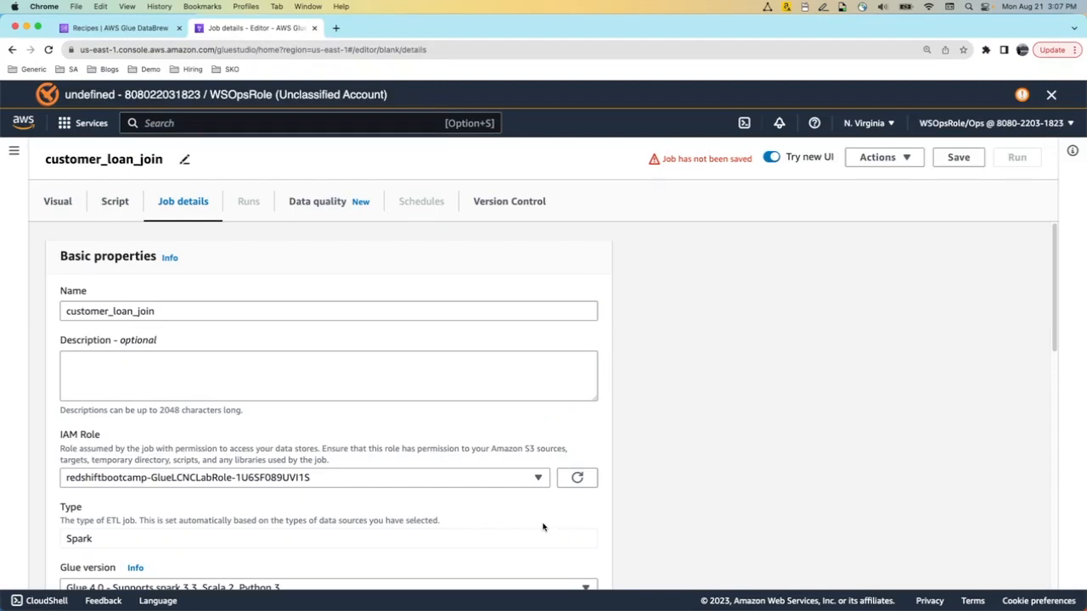
# Review the remaining job details, such as Glue version and worker type, and save the job
pyautogui.scroll(-2, 543, 527)
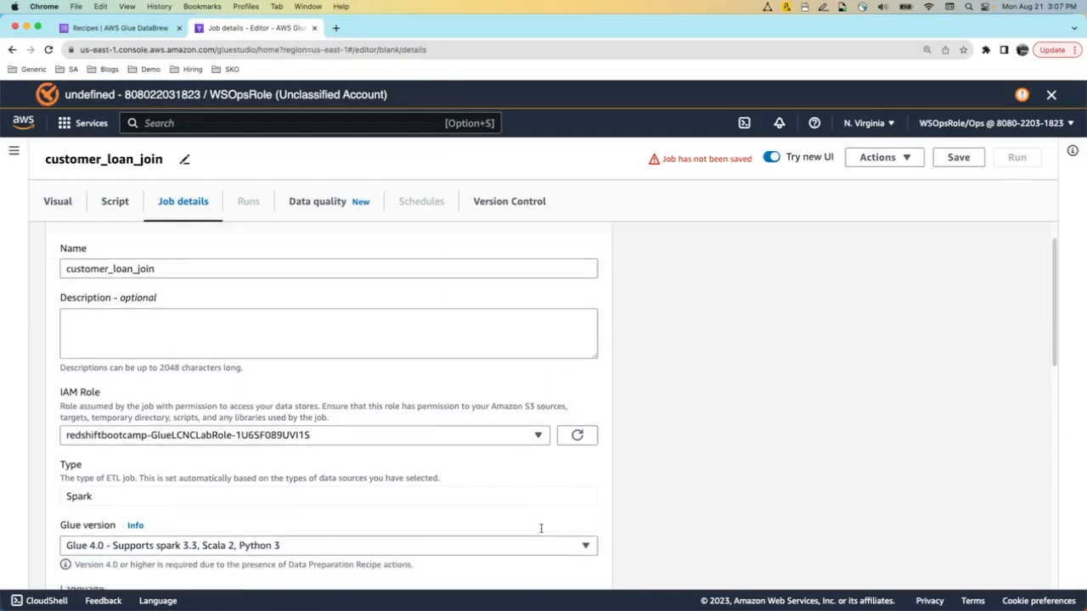
pyautogui.scroll(-3, 540, 532)
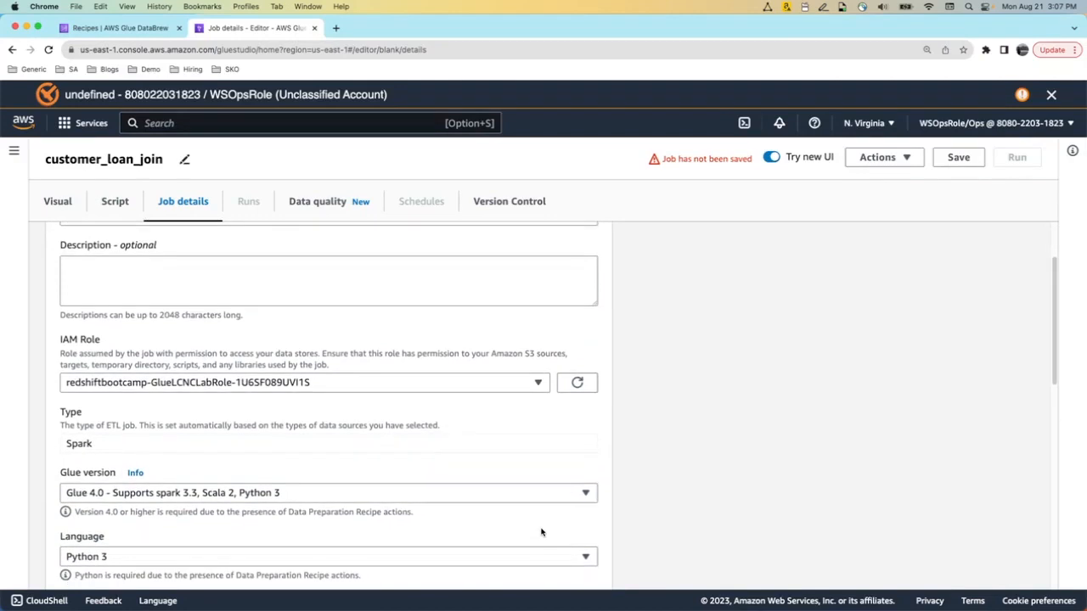
pyautogui.scroll(-1, 541, 532)
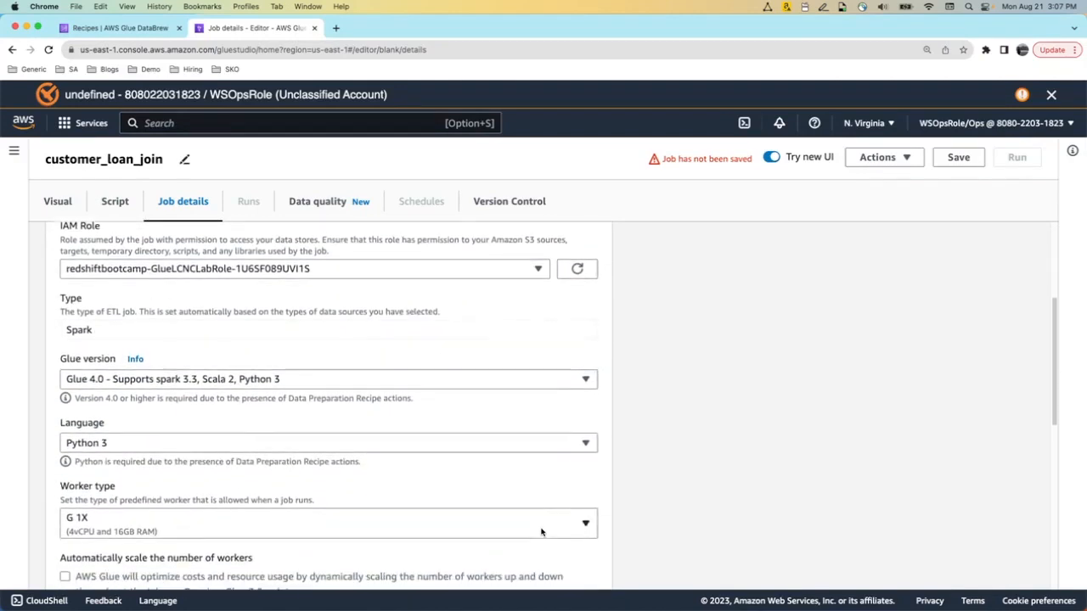
pyautogui.scroll(6, 541, 531)
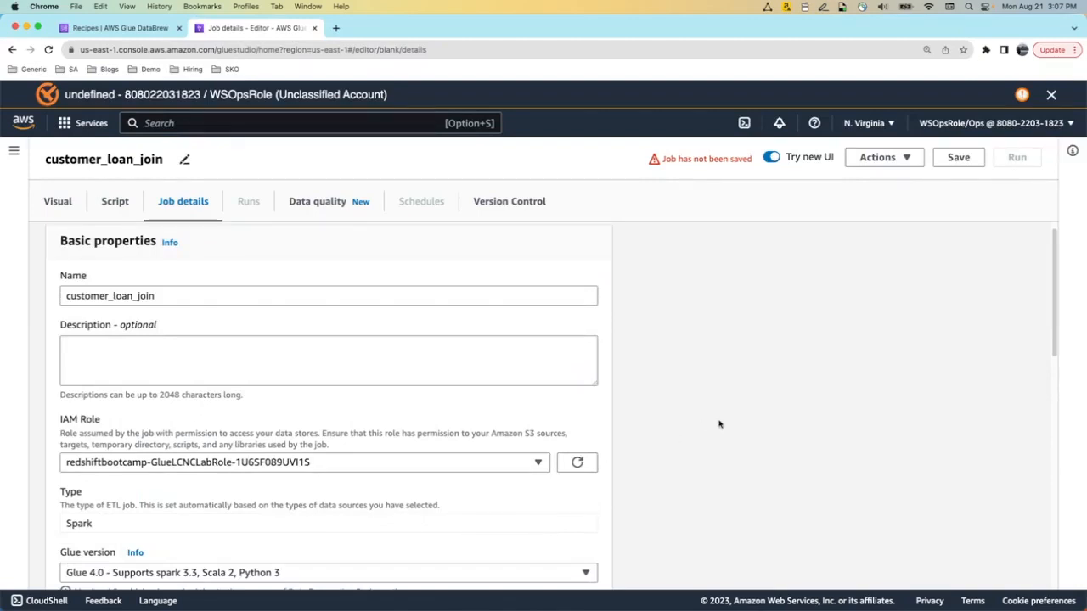
pyautogui.click(958, 157)
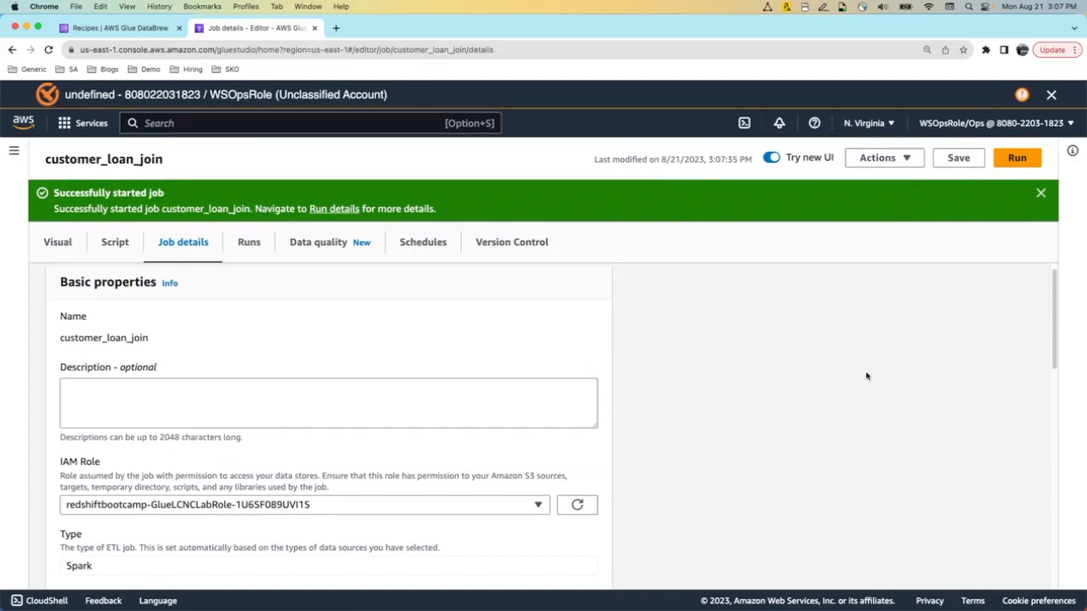
# Check the customer_loan_join run status on the Runs tab and enlarge its details panel
pyautogui.click(252, 253)
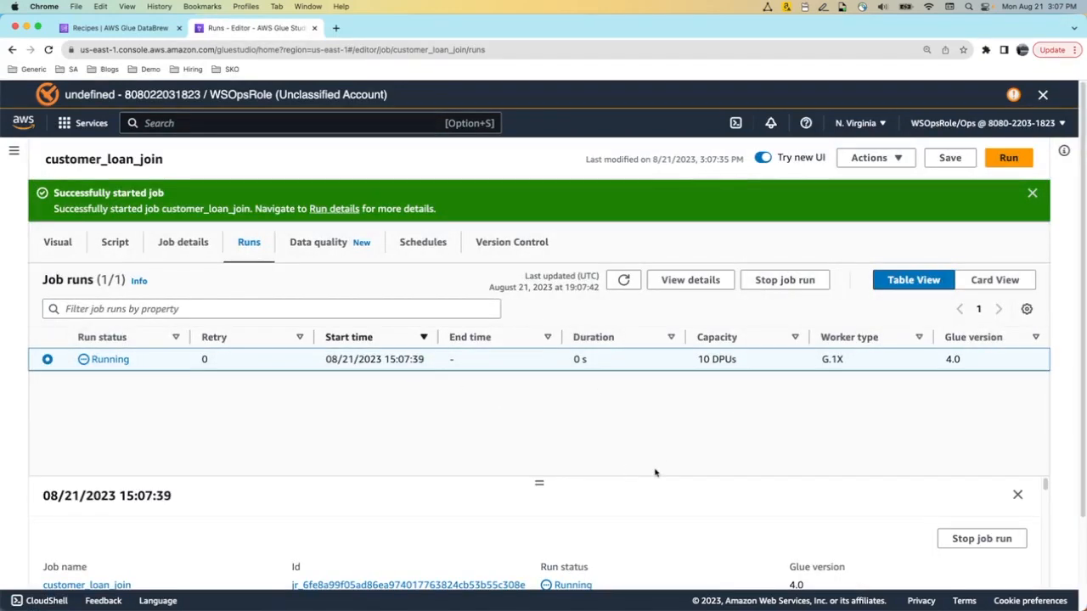
pyautogui.scroll(-3, 655, 473)
pyautogui.moveTo(540, 482); pyautogui.dragTo(538, 293)
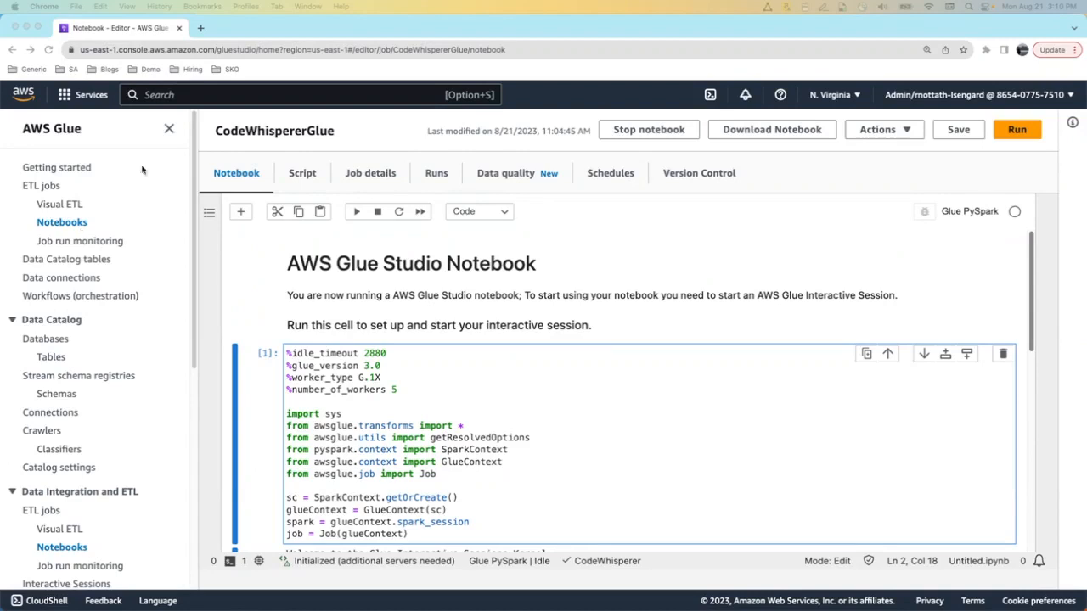
pyautogui.scroll(-3, 493, 433)
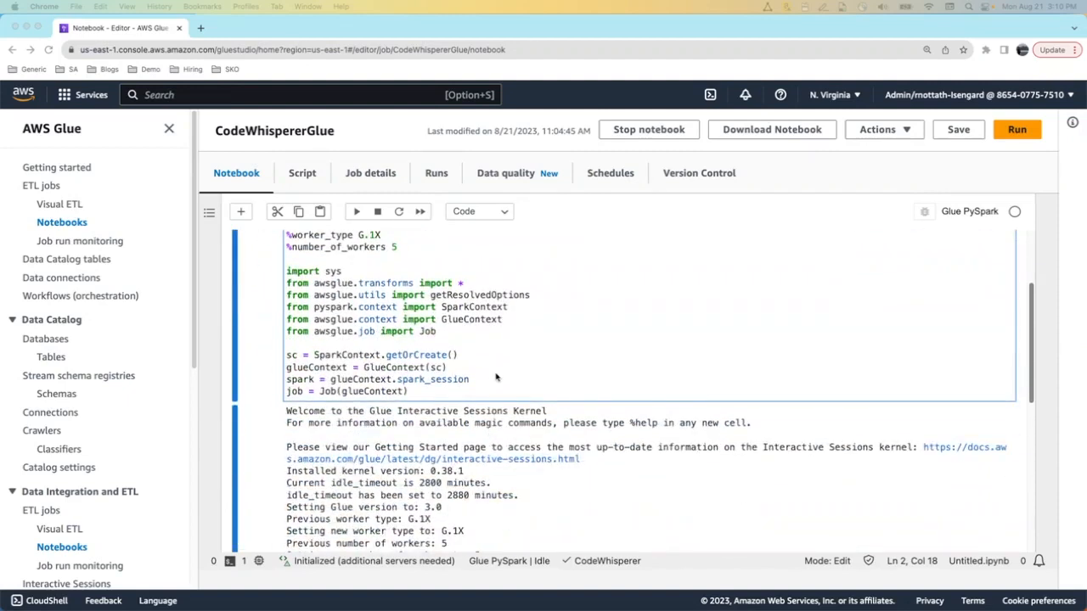
pyautogui.scroll(-2, 497, 377)
pyautogui.scroll(-4, 496, 377)
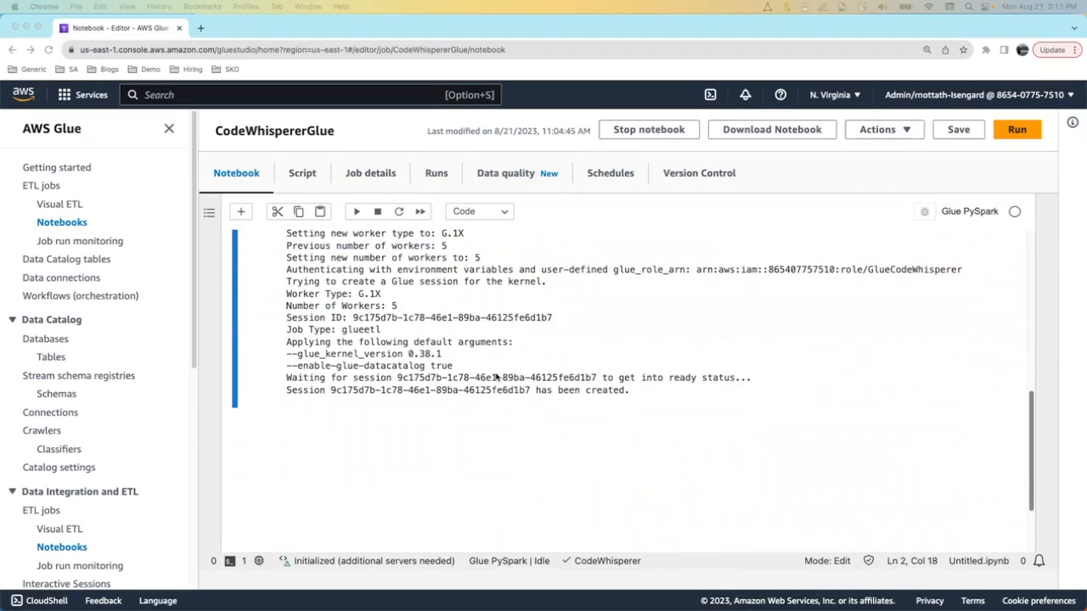
pyautogui.click(242, 214)
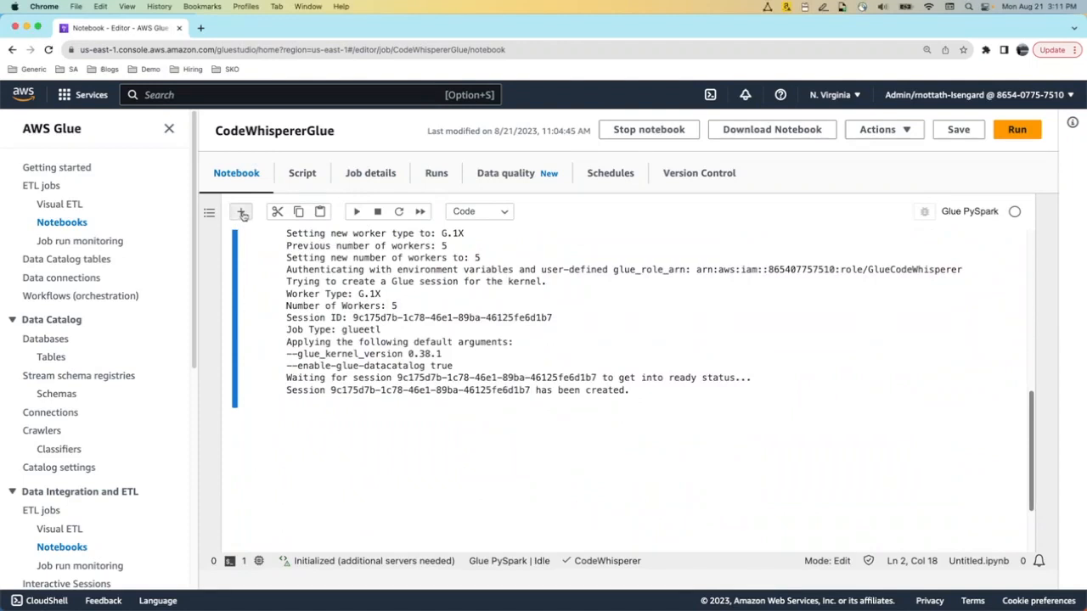
# Insert a cell commented '# create sample data for customer orders' and accept CodeWhisperer's Apple and Orange customerOrders suggestion
pyautogui.click(242, 212)
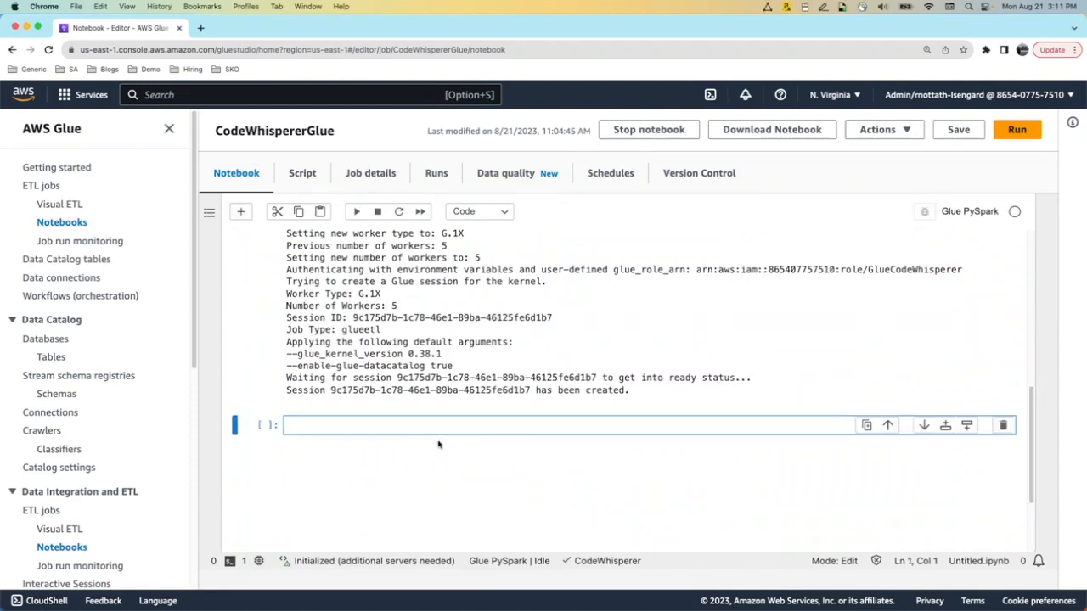
pyautogui.write('# ')
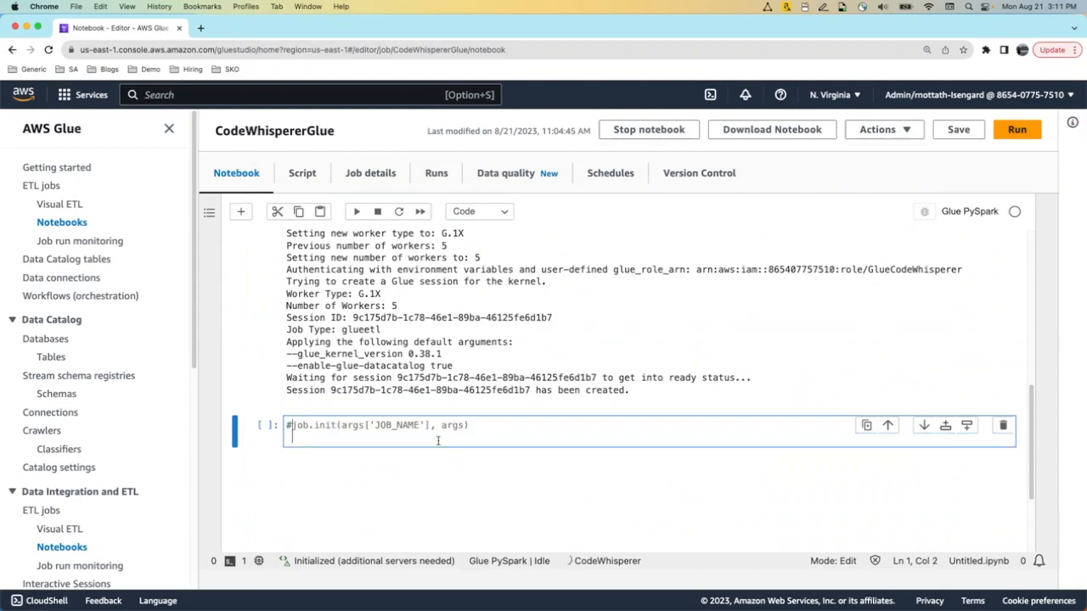
pyautogui.write('create ')
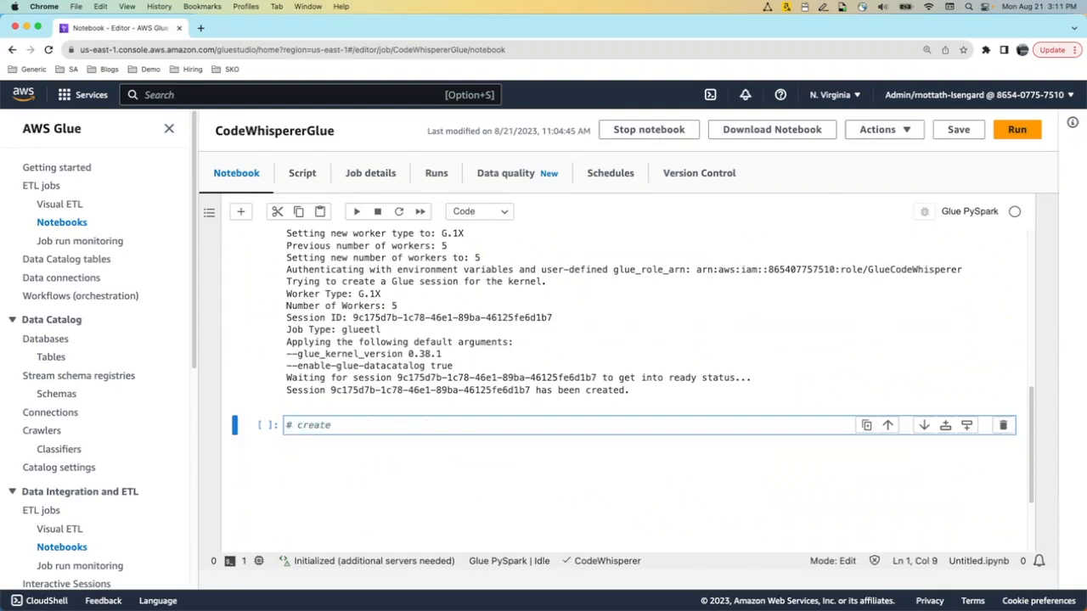
pyautogui.write('sample d')
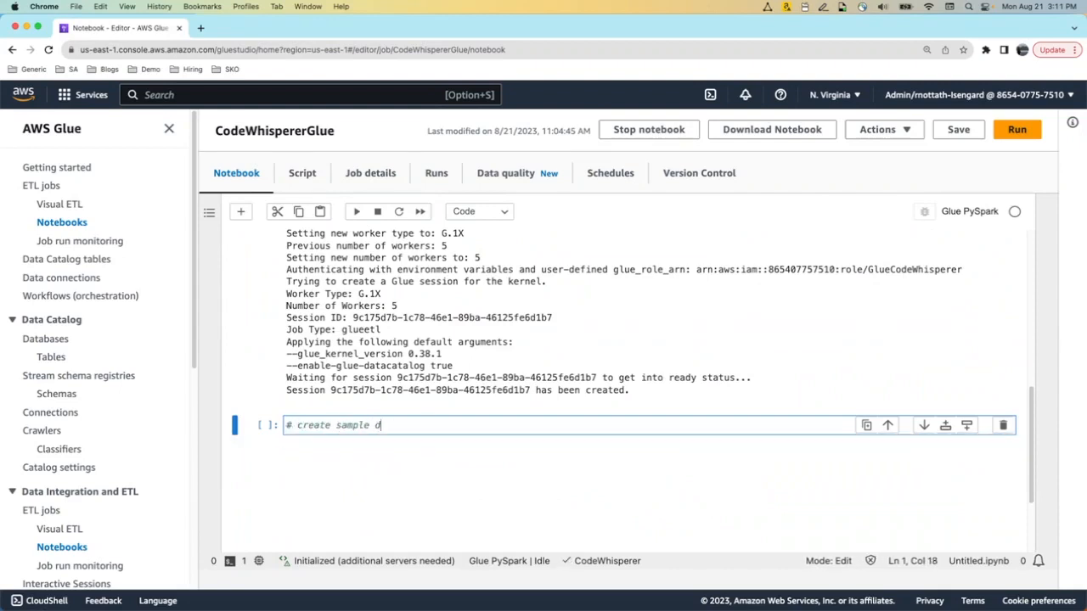
pyautogui.write('ata for ')
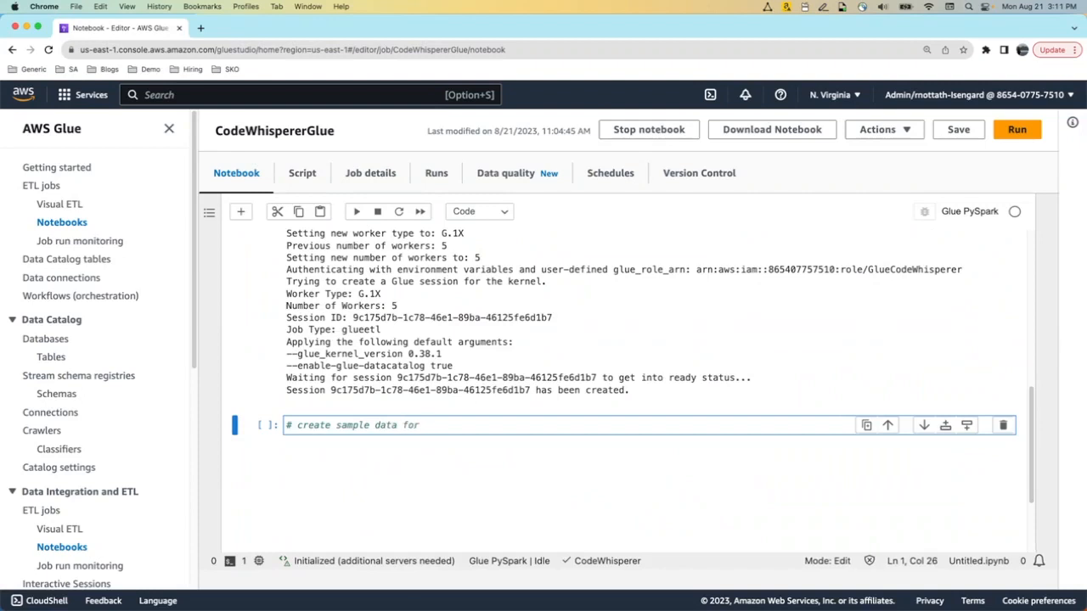
pyautogui.write('customer orders')
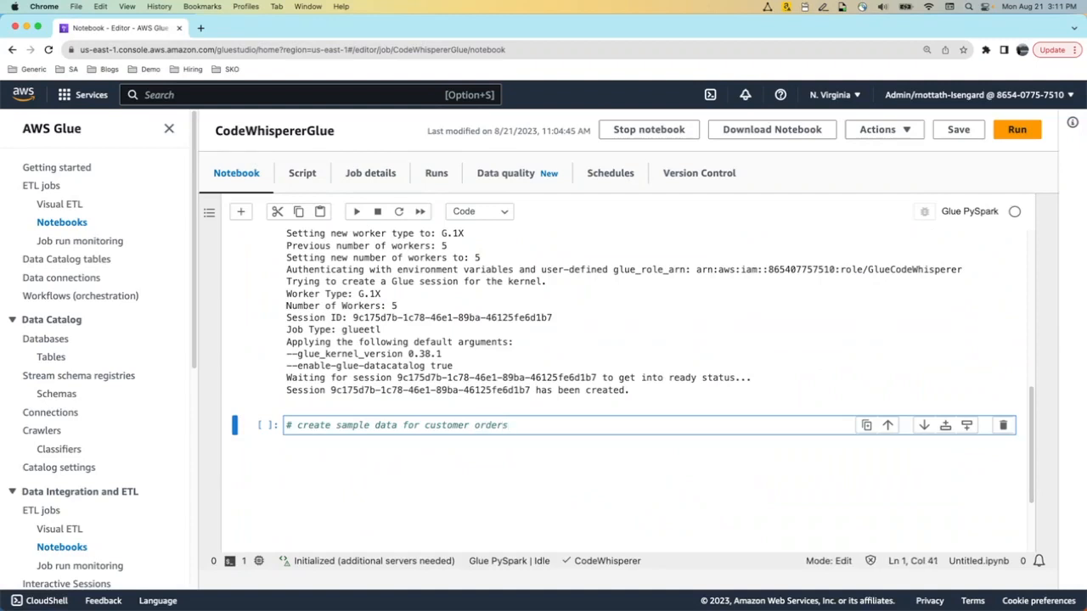
pyautogui.press('Return')
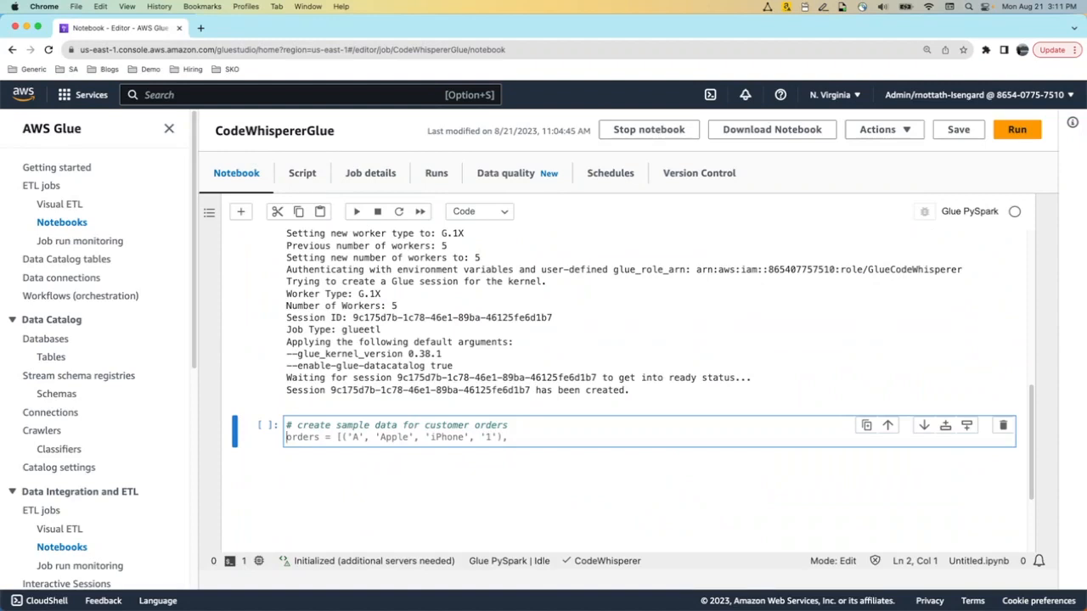
pyautogui.press('Up')
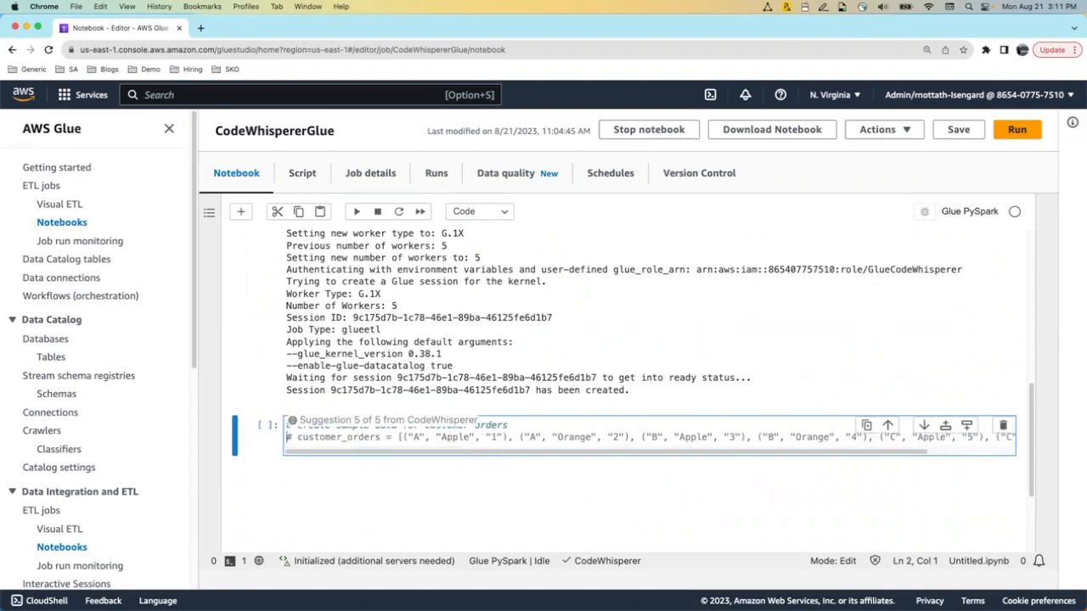
pyautogui.press('Down')
pyautogui.press('Down')
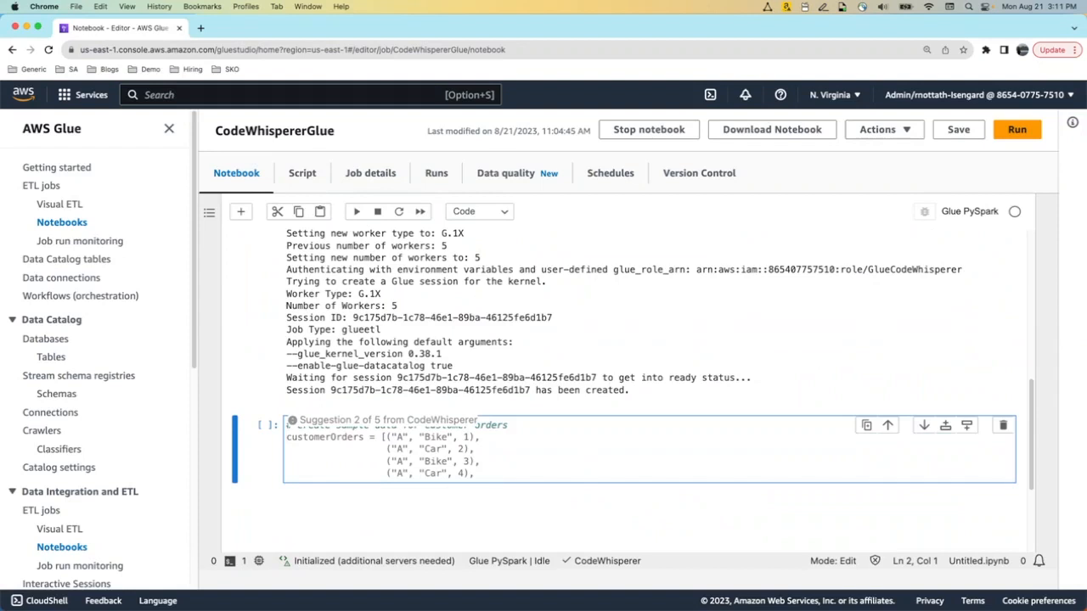
pyautogui.press('Up')
pyautogui.press('Down')
pyautogui.press('Up')
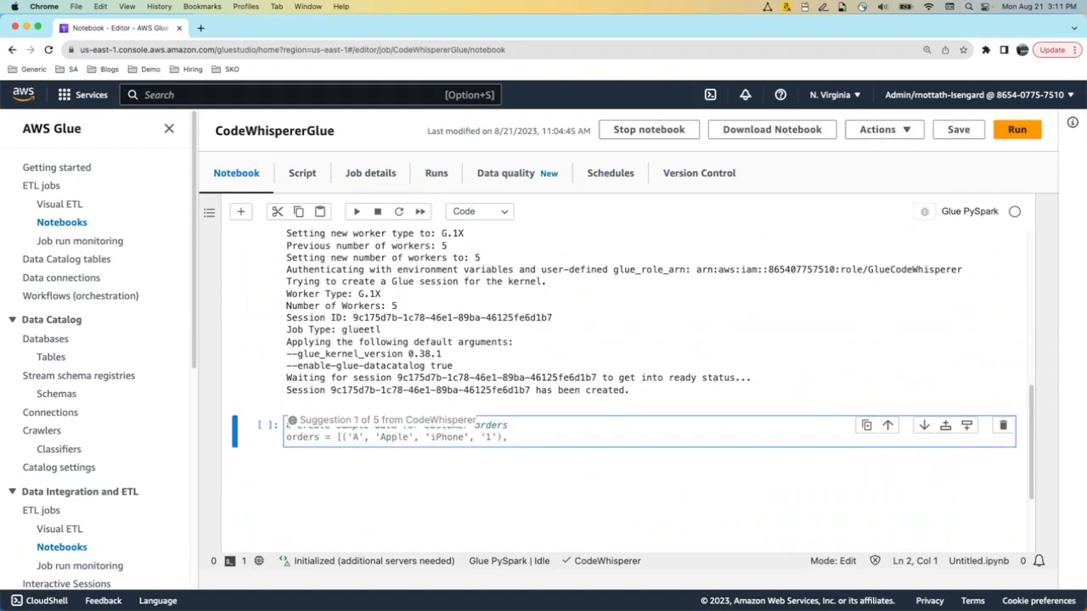
pyautogui.press('Down')
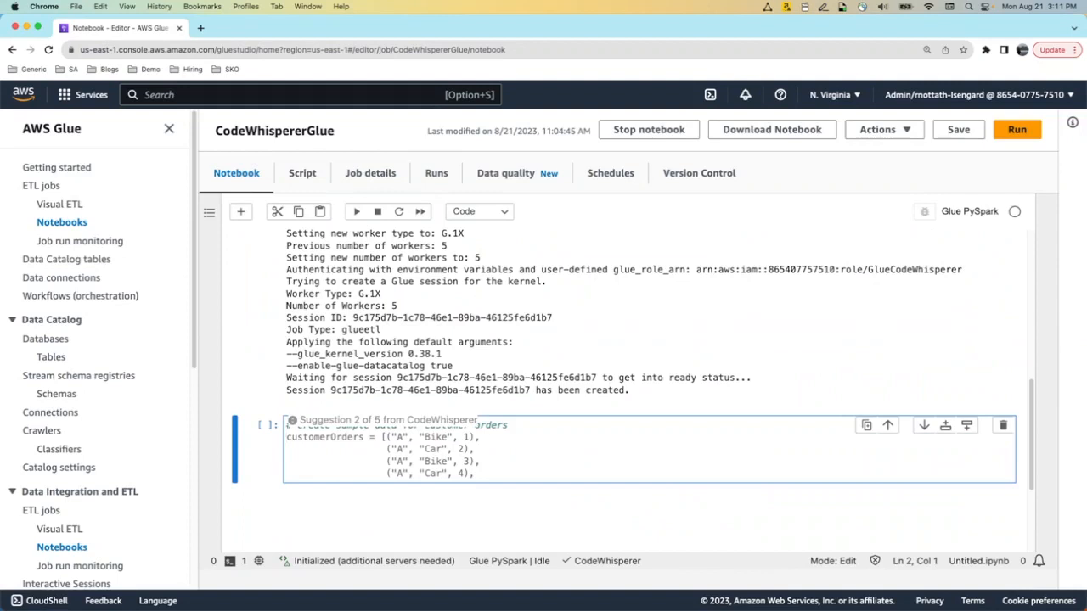
pyautogui.press('Down')
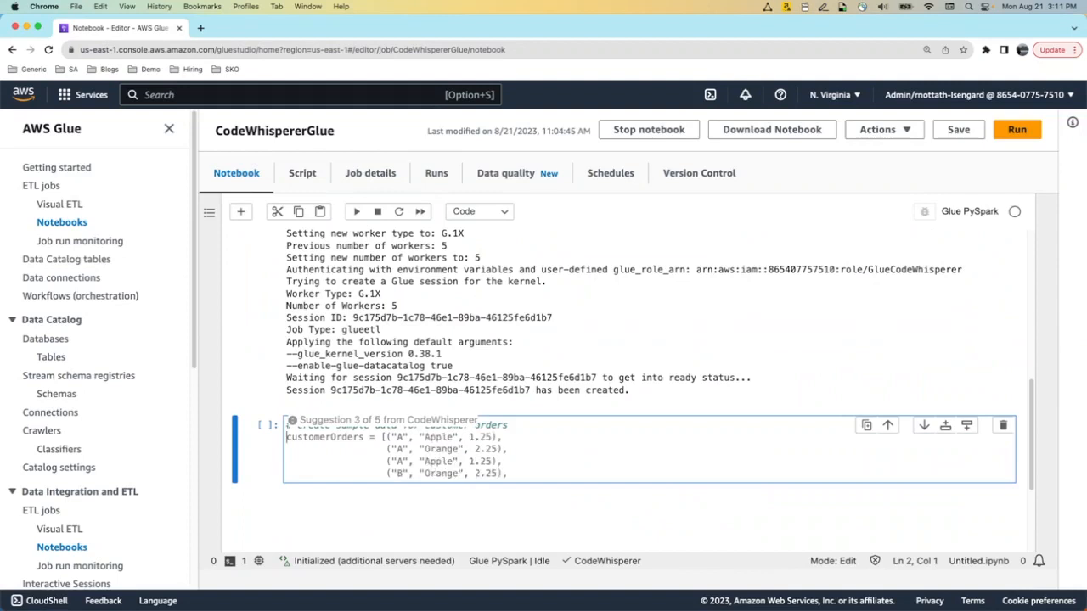
pyautogui.press('Tab')
# Accept the suggested remaining order tuples and remove the trailing comma after the last one
pyautogui.press('Return')
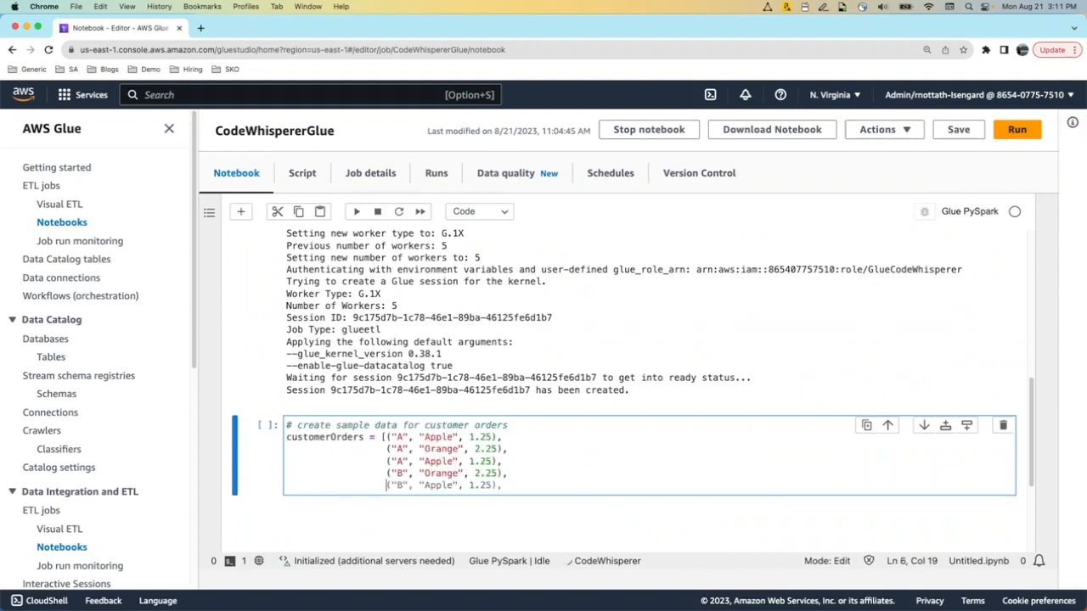
pyautogui.press('Tab')
pyautogui.press('Return')
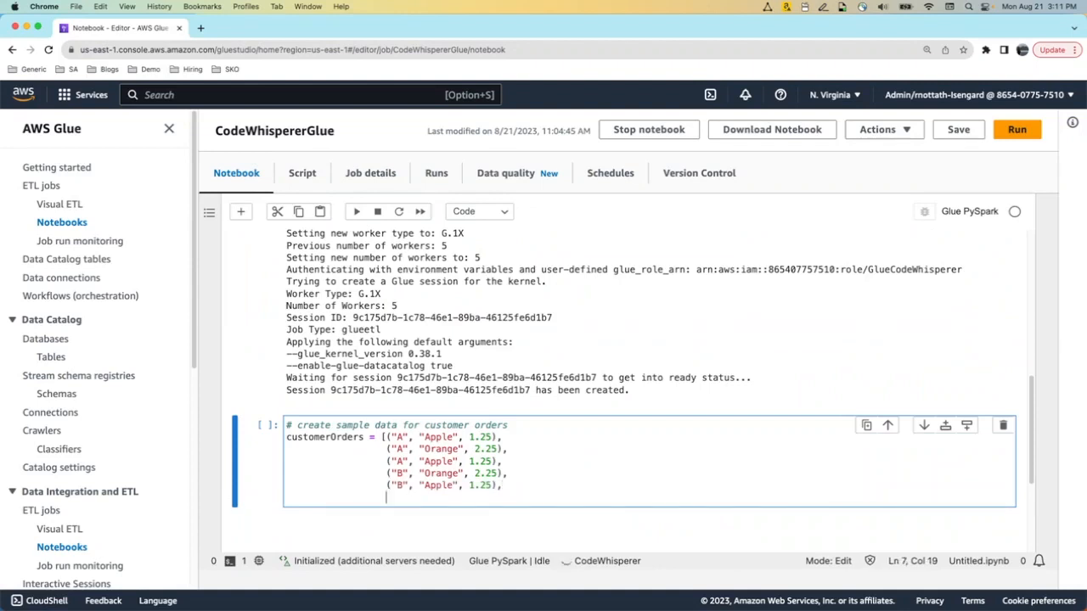
pyautogui.press('Tab')
pyautogui.press('BackSpace')
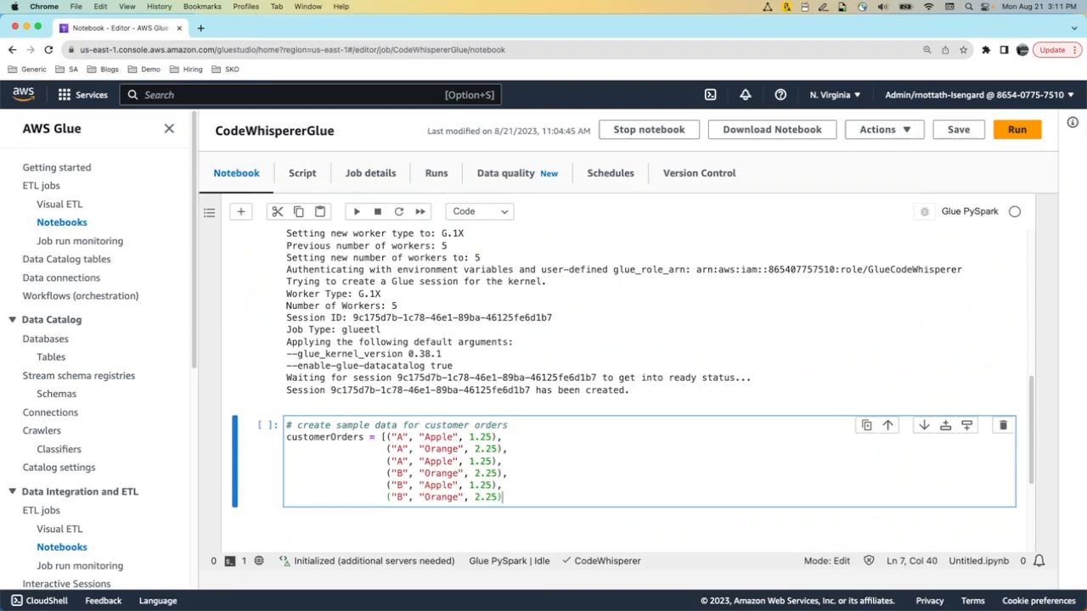
pyautogui.write(']')
pyautogui.press('BackSpace')
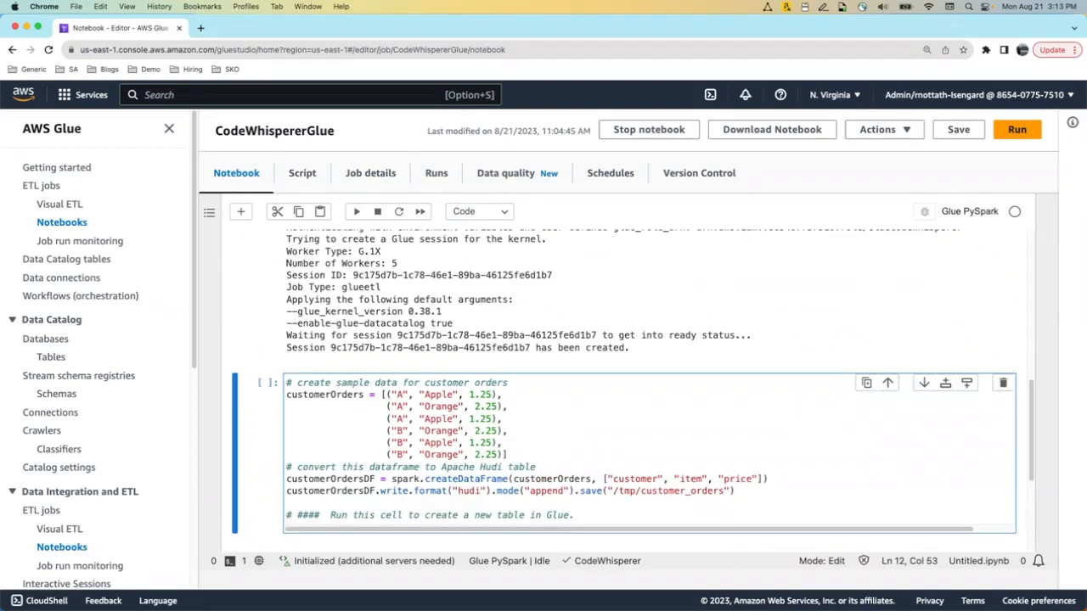